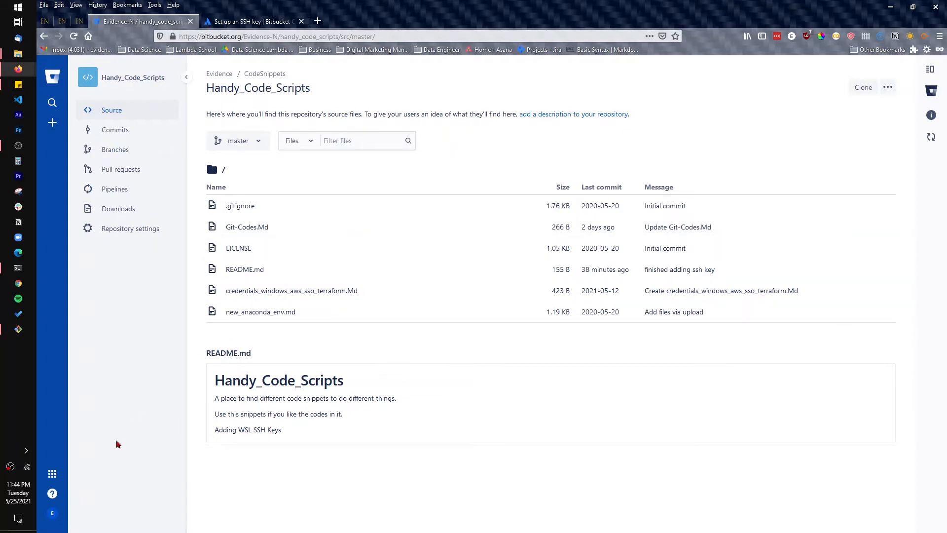
Open the SSH keys page in the Bitbucket personal settings and view the linked guide on generating an SSH key
click(53, 514)
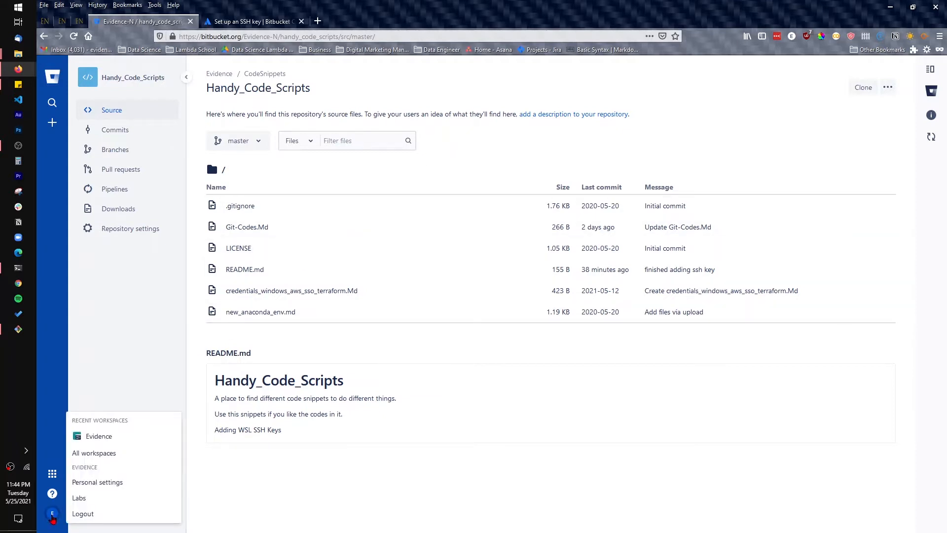
click(88, 484)
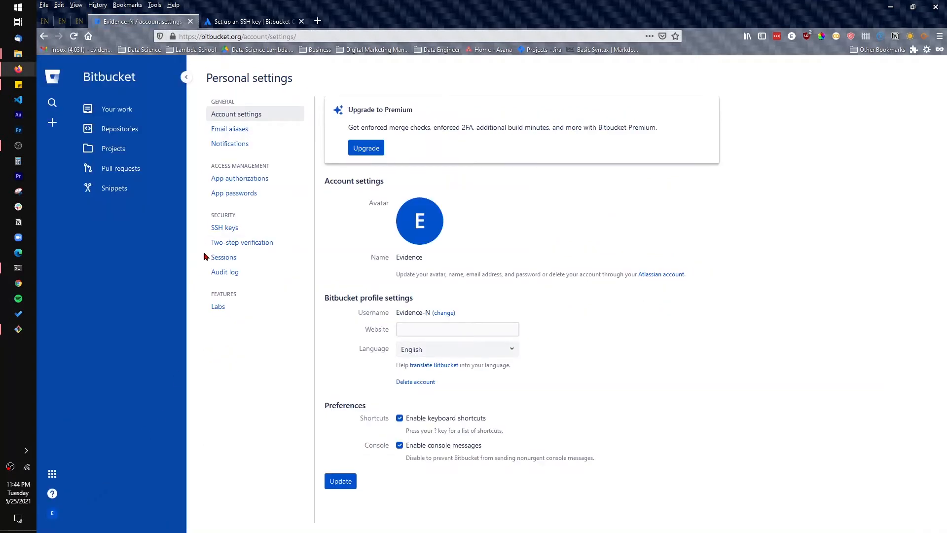
click(217, 228)
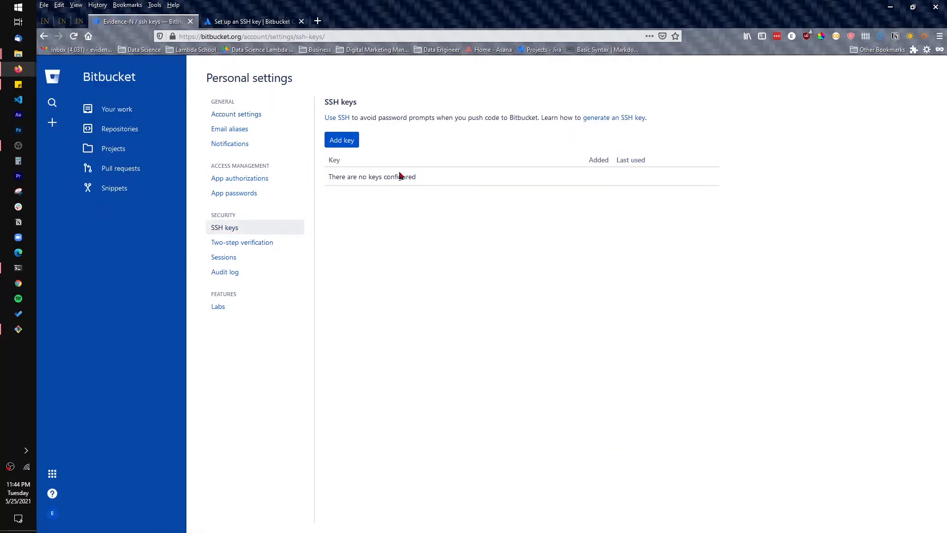
click(620, 118)
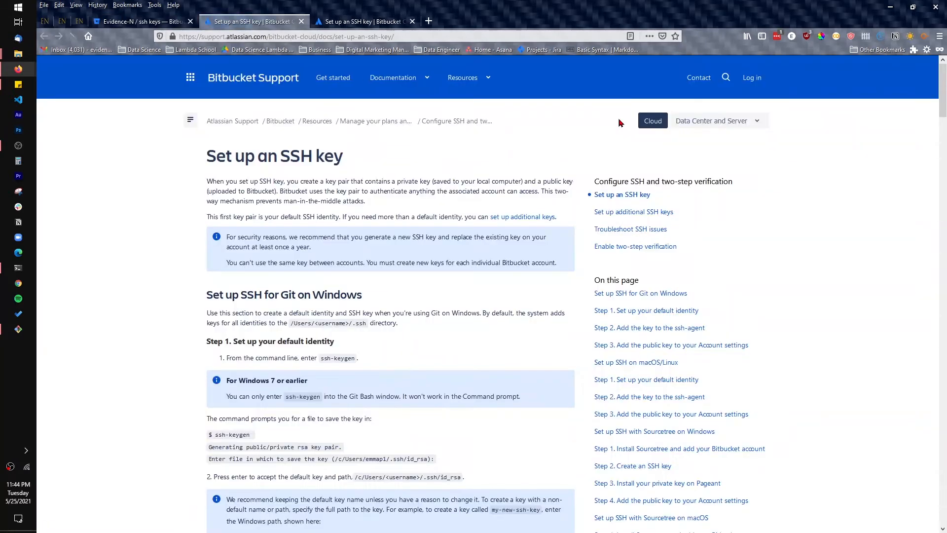
scroll(504, 339, down, 3)
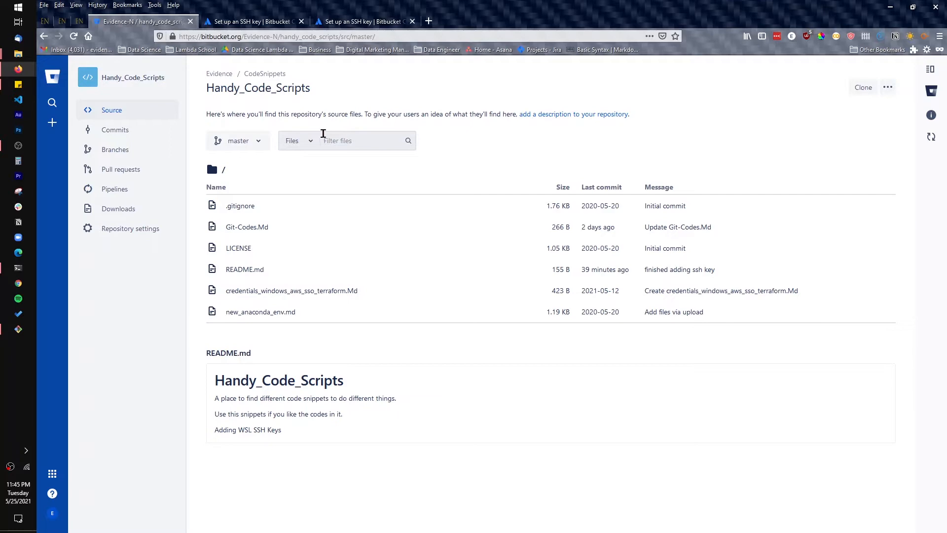
Open a new Command Prompt session in the terminal, change to Desktop/tutorials and list the folder's contents
click(20, 270)
click(649, 64)
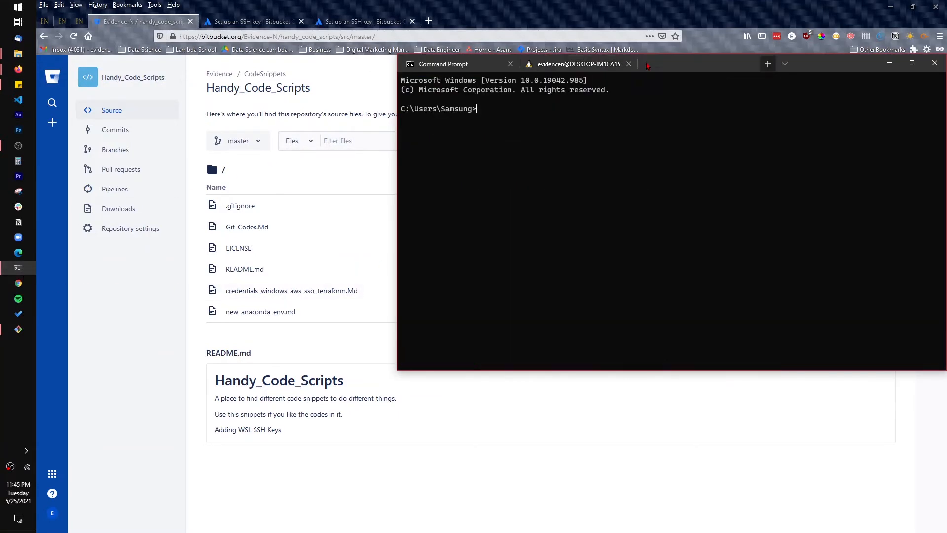
drag(808, 69, 771, 169)
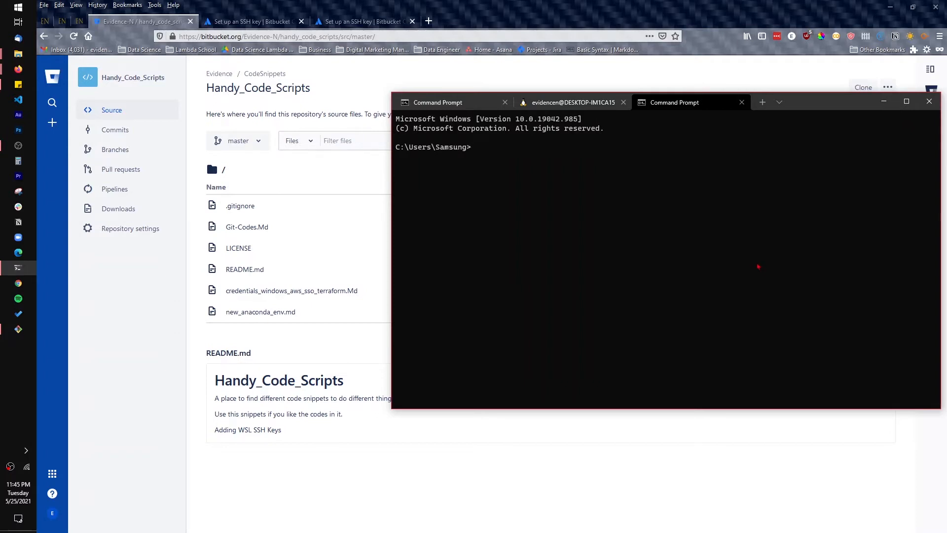
text(cd Desktop/tutorials)
key(Return)
text(dir)
key(Return)
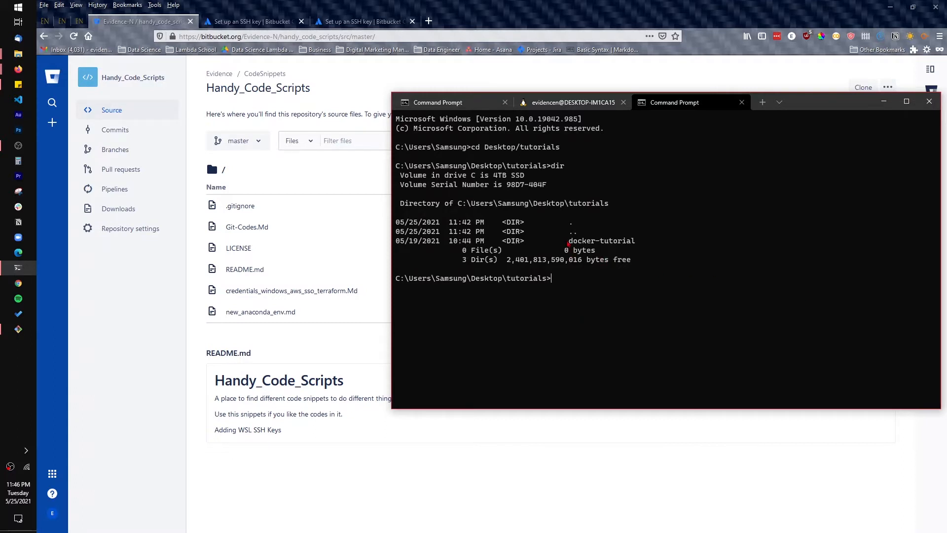
drag(566, 241, 669, 241)
click(585, 278)
In Bitbucket, compare the SSH and HTTPS clone commands for Handy_Code_Scripts and copy the HTTPS one
click(607, 77)
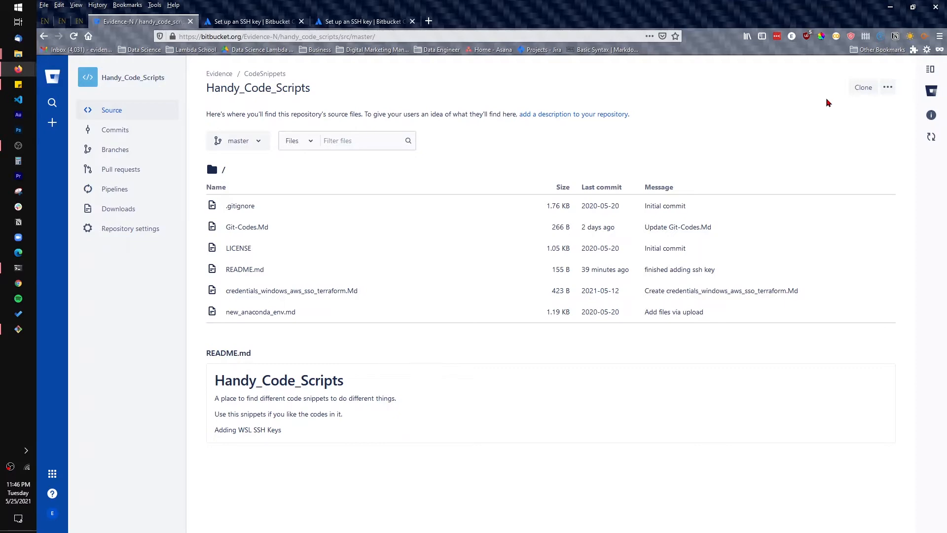
click(861, 89)
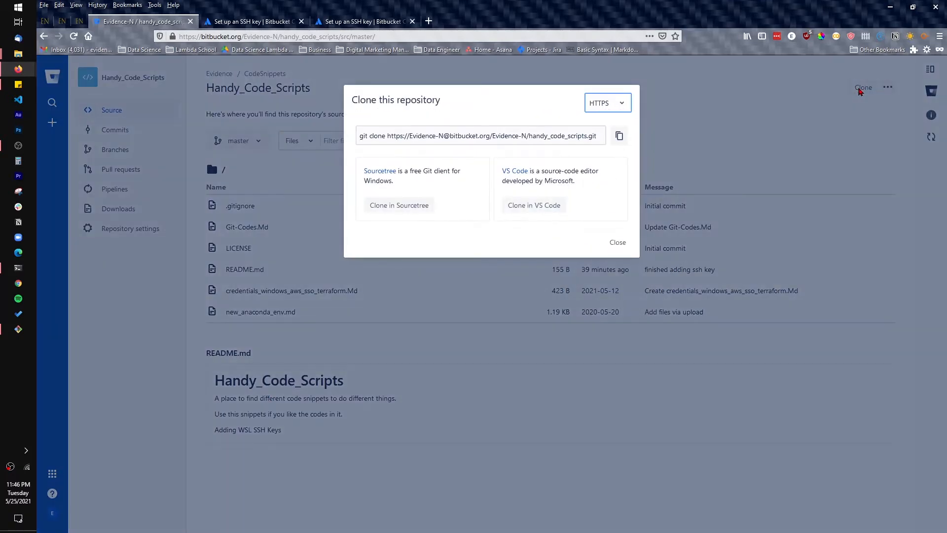
click(611, 106)
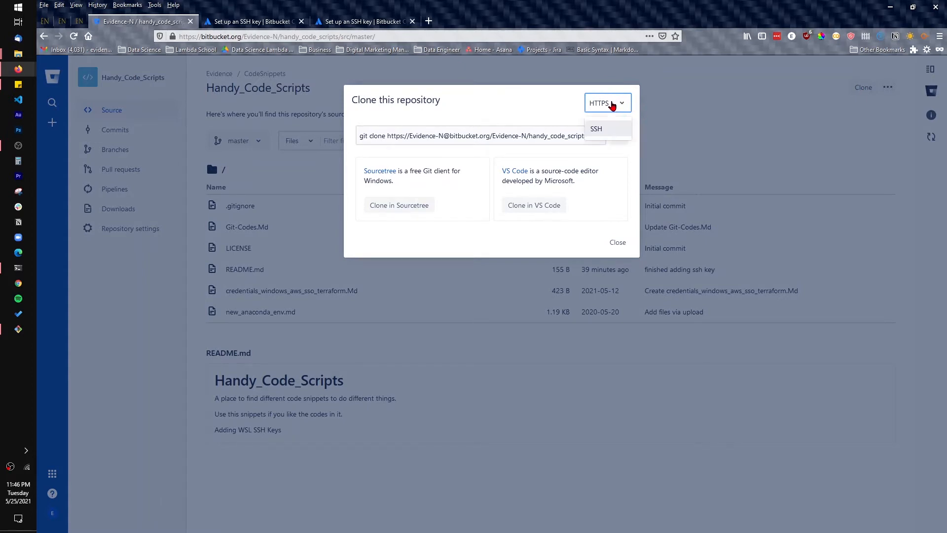
click(596, 132)
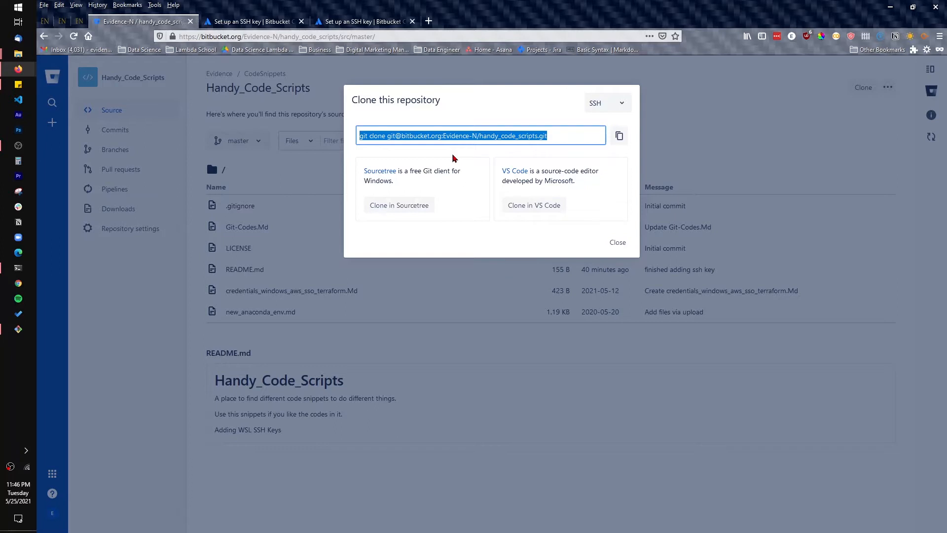
click(619, 103)
click(607, 130)
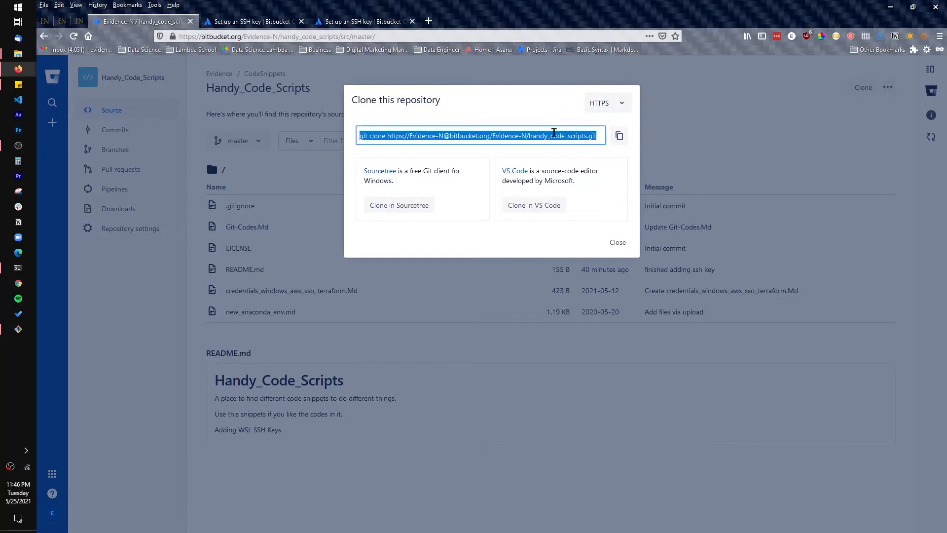
click(619, 138)
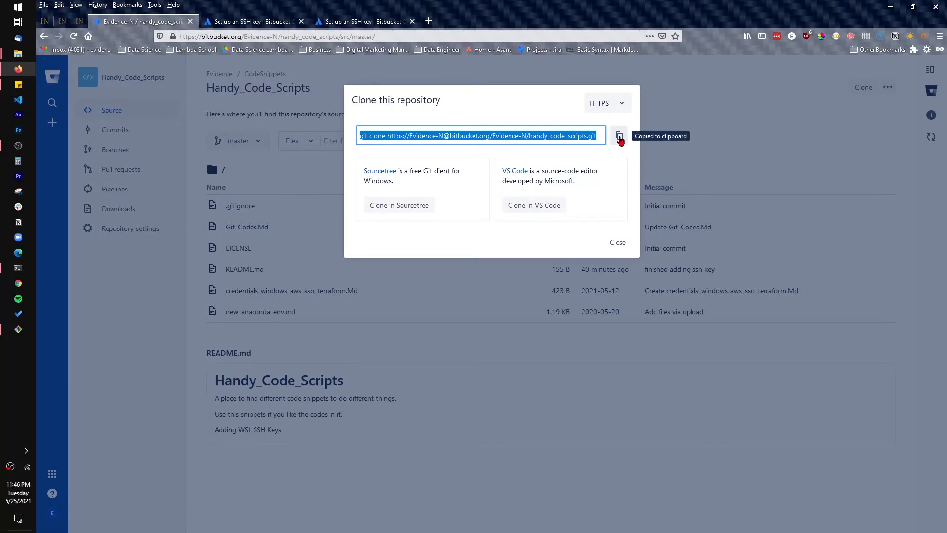
click(710, 123)
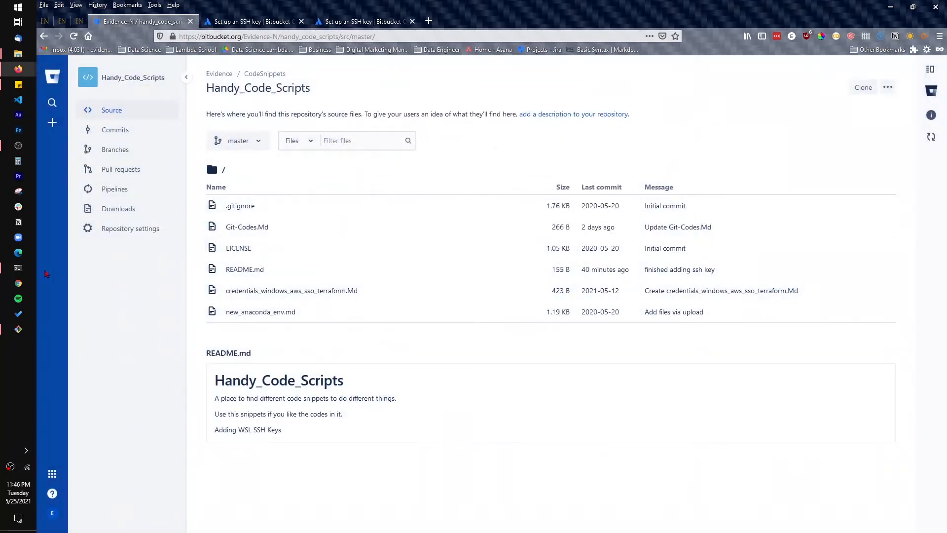
Run the copied git clone command in the terminal's tutorials folder and list the folder's contents
click(19, 268)
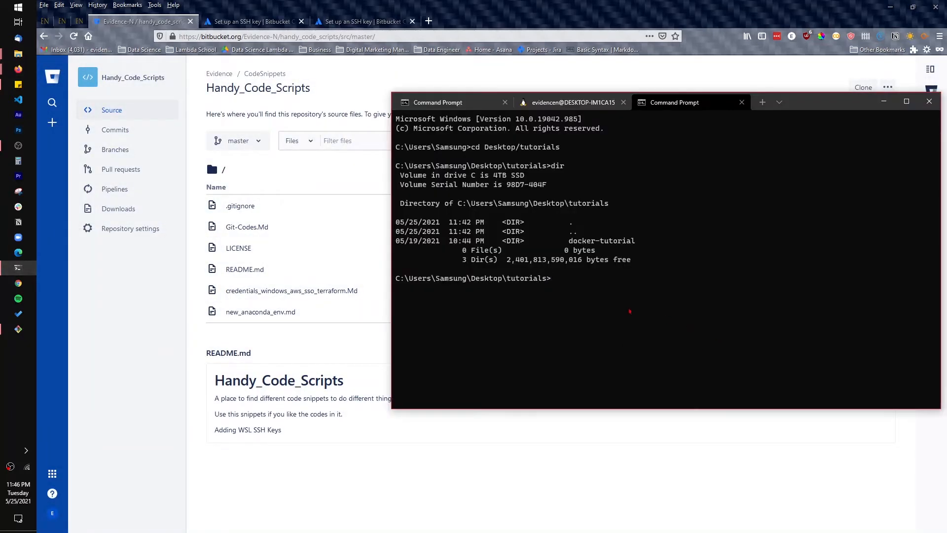
key(ctrl+v)
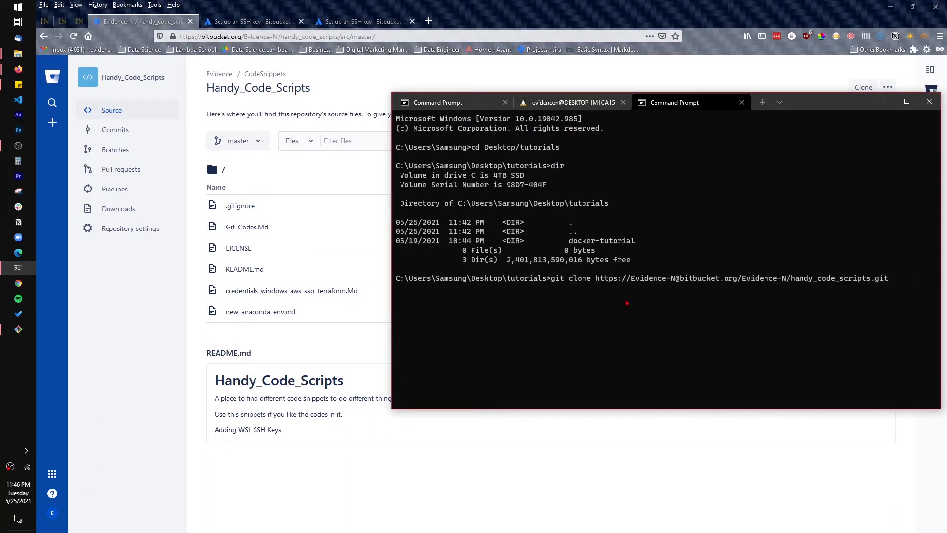
key(Return)
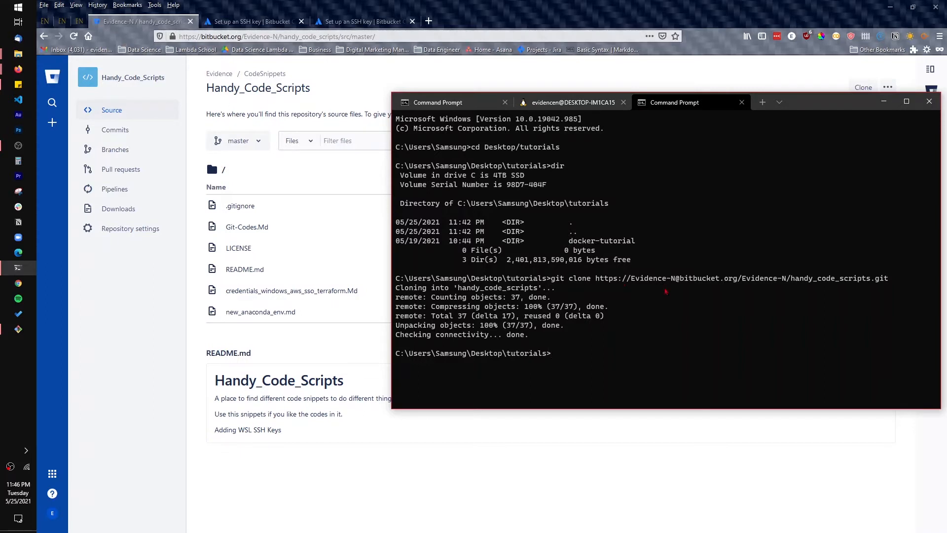
text(dir)
key(Return)
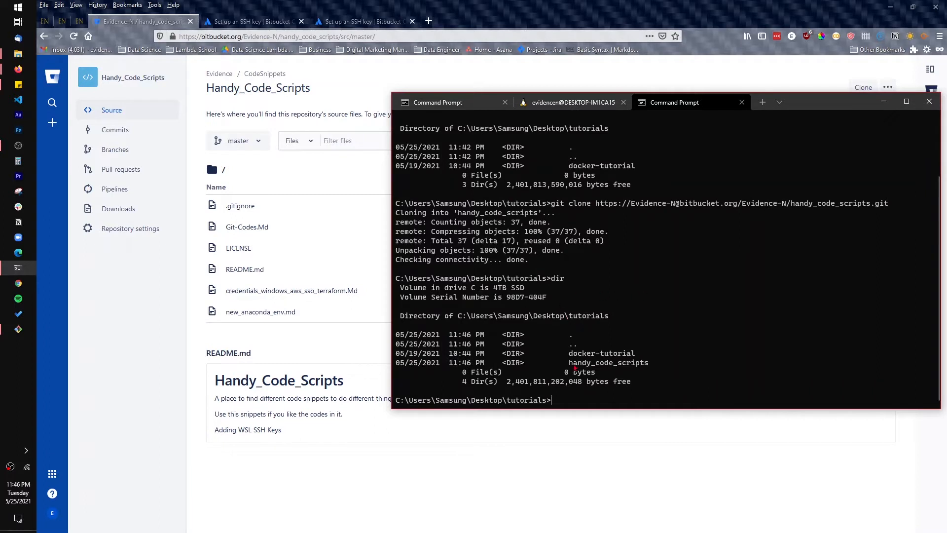
drag(566, 365, 657, 374)
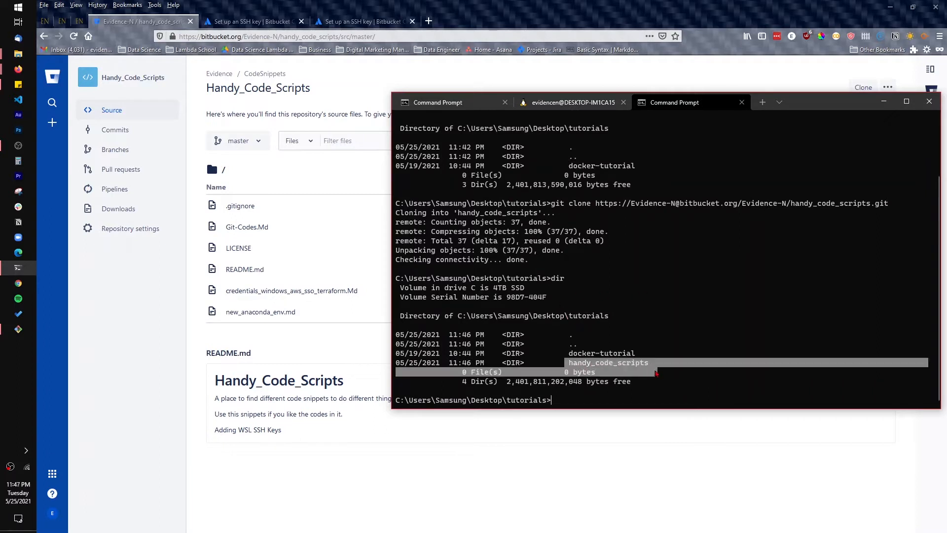
click(572, 401)
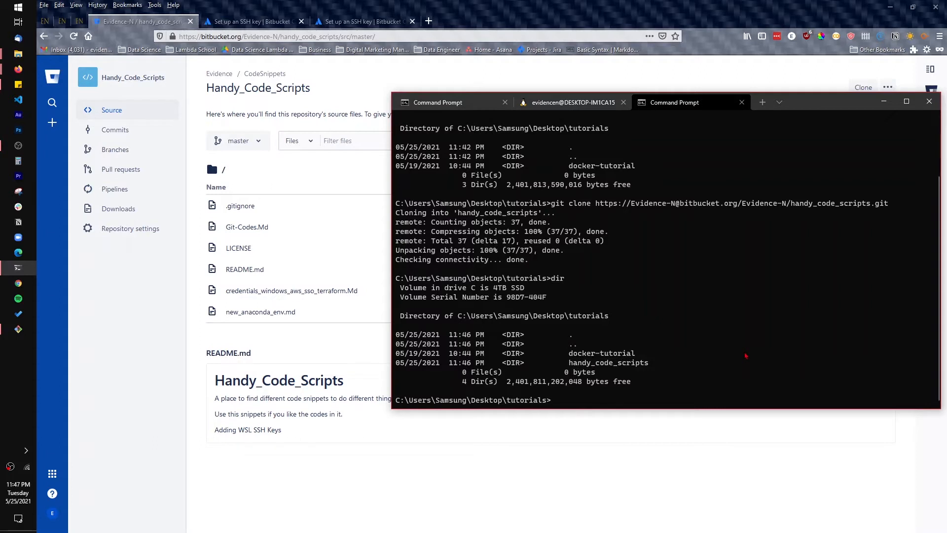
Change into the handy_code_scripts folder and list its files
text(cd ha)
key(Tab)
key(Return)
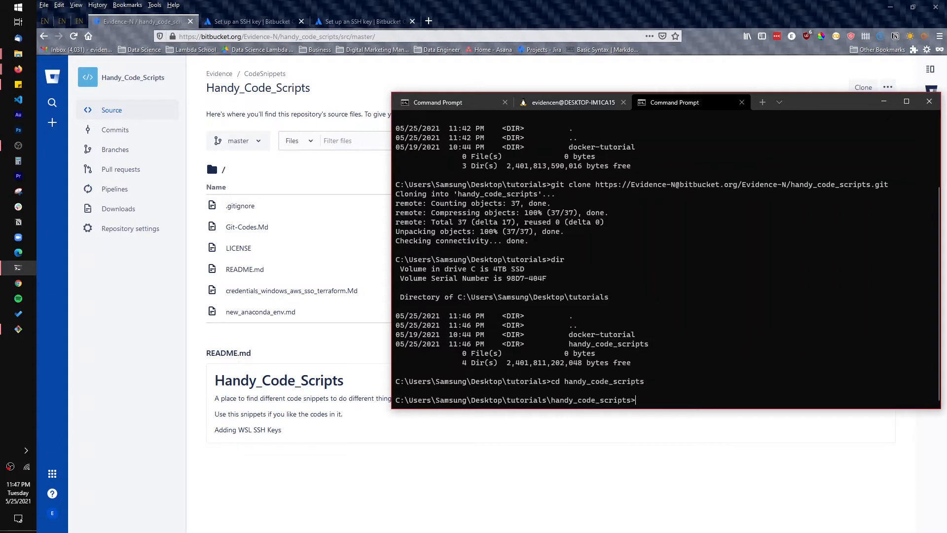
text(dir)
key(Return)
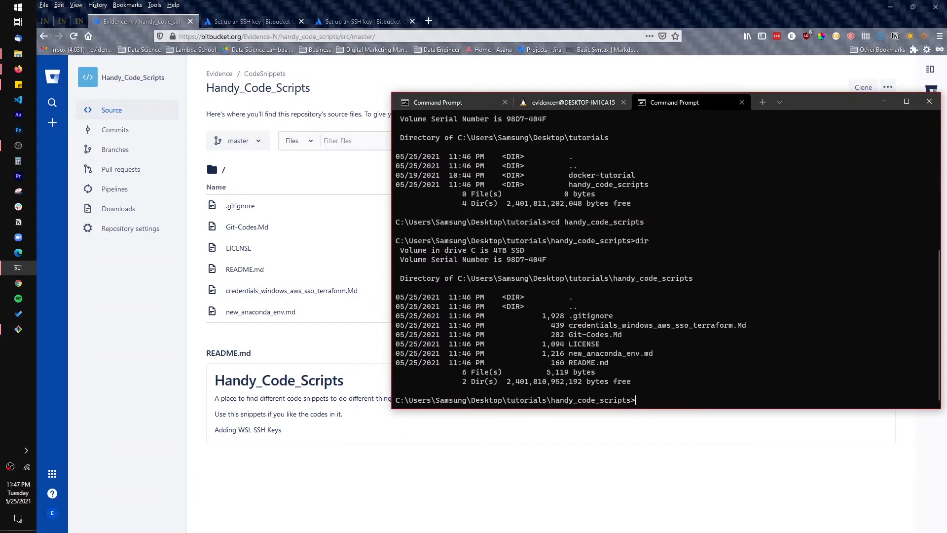
Open the handy_code_scripts folder in Visual Studio Code with "code ."
text(code .)
key(Return)
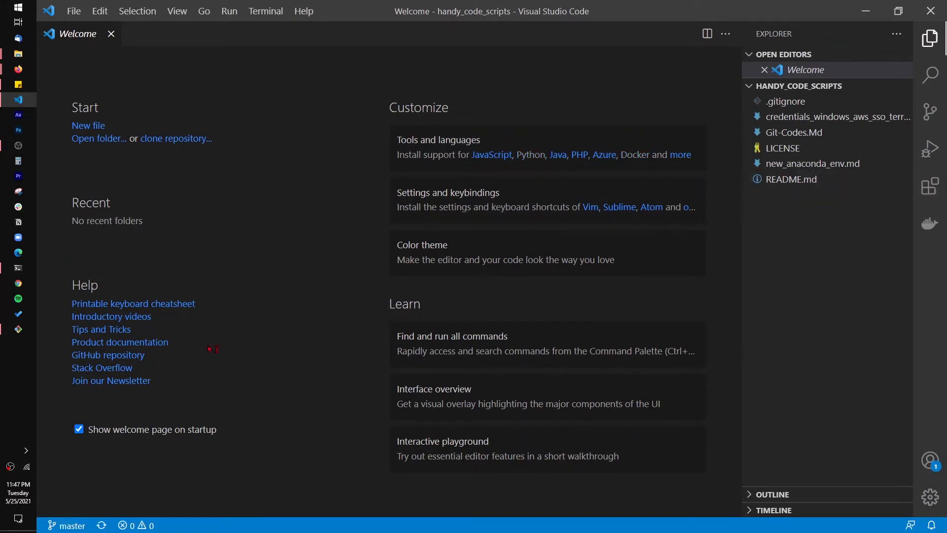
click(19, 268)
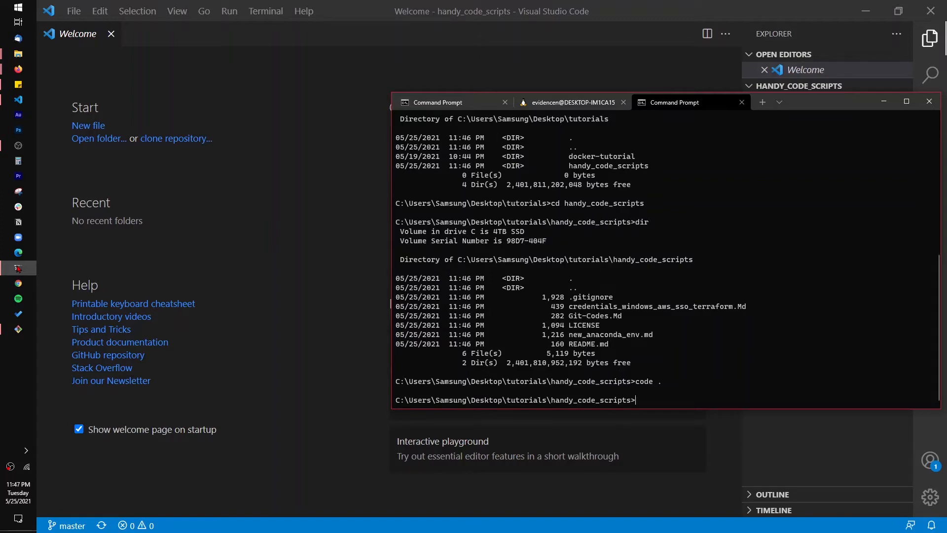
click(18, 268)
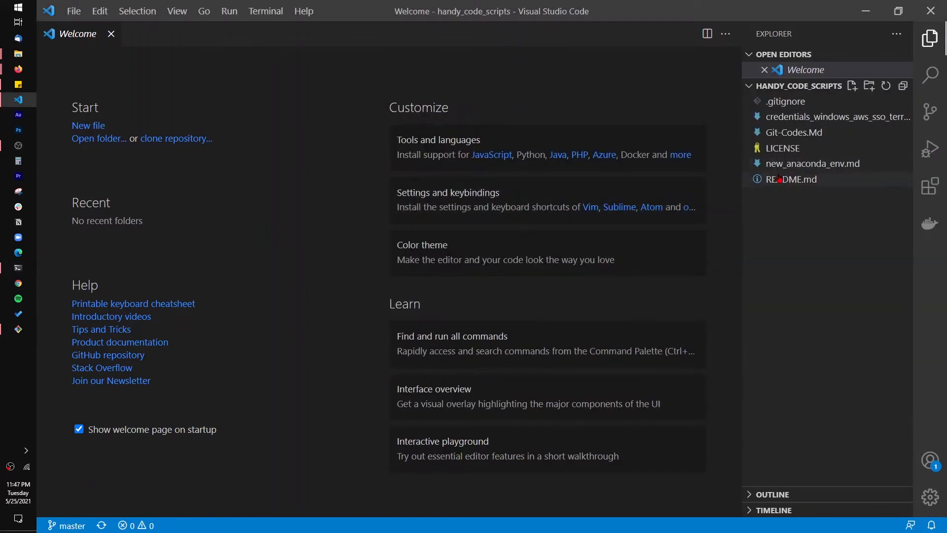
Delete the text on line 6 of README.md, save the file and minimize the editor
click(772, 181)
click(332, 173)
drag(332, 173, 97, 168)
key(BackSpace)
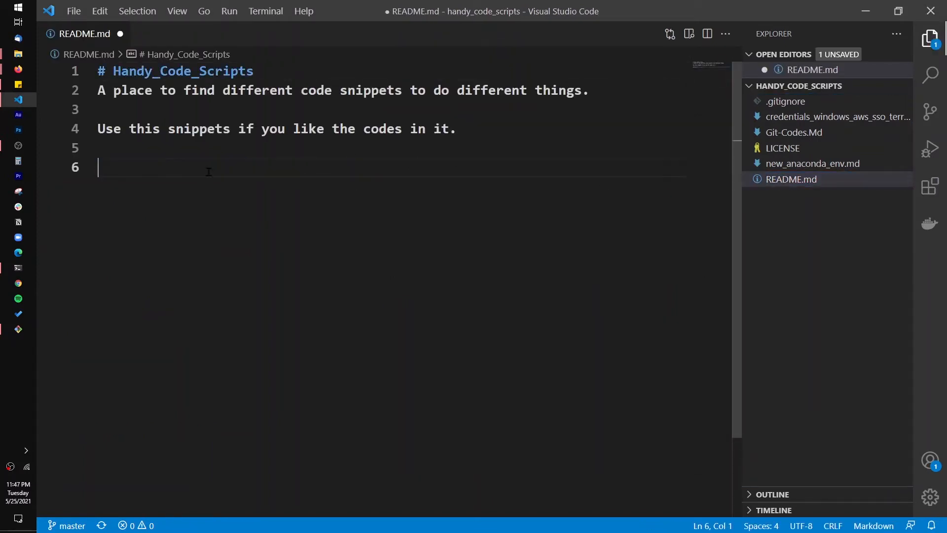
key(ctrl+s)
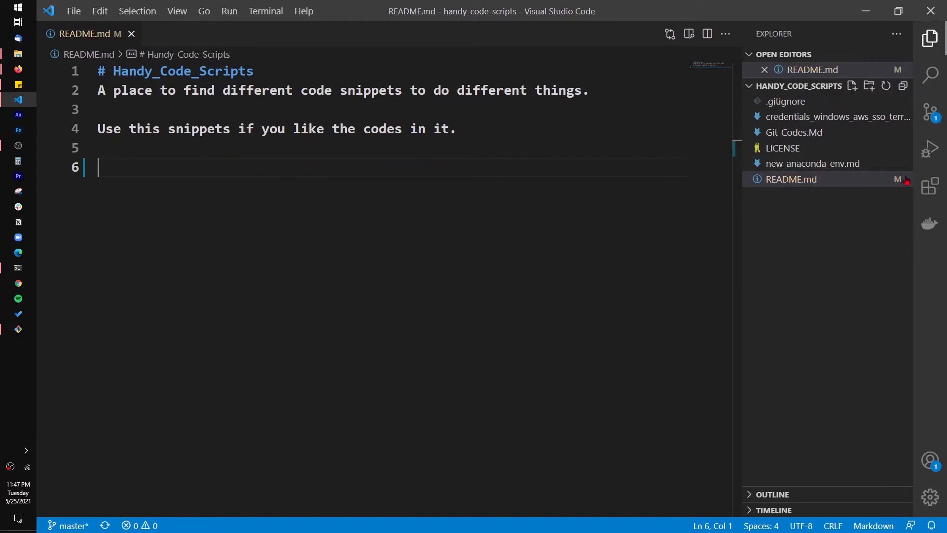
click(866, 11)
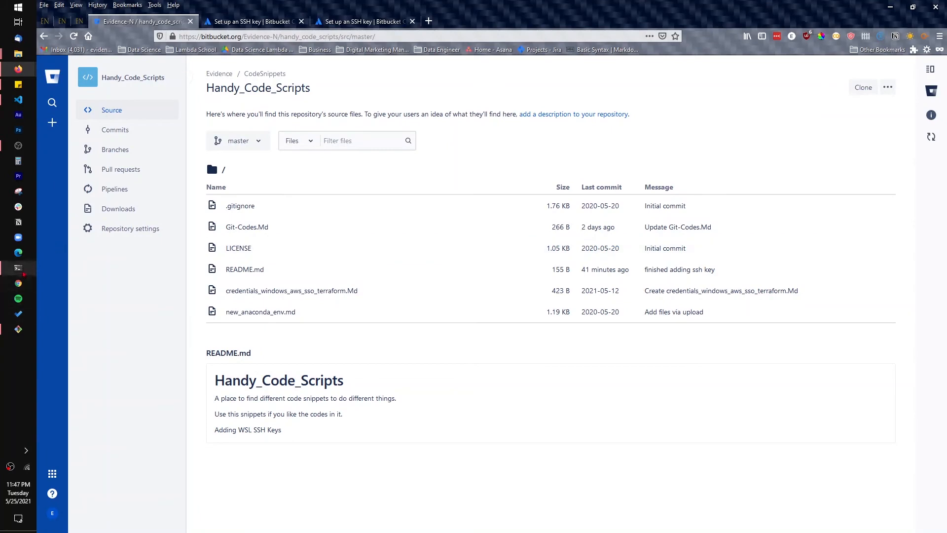
In the terminal, check the repository's git status and stage all changes with "git add ."
click(22, 270)
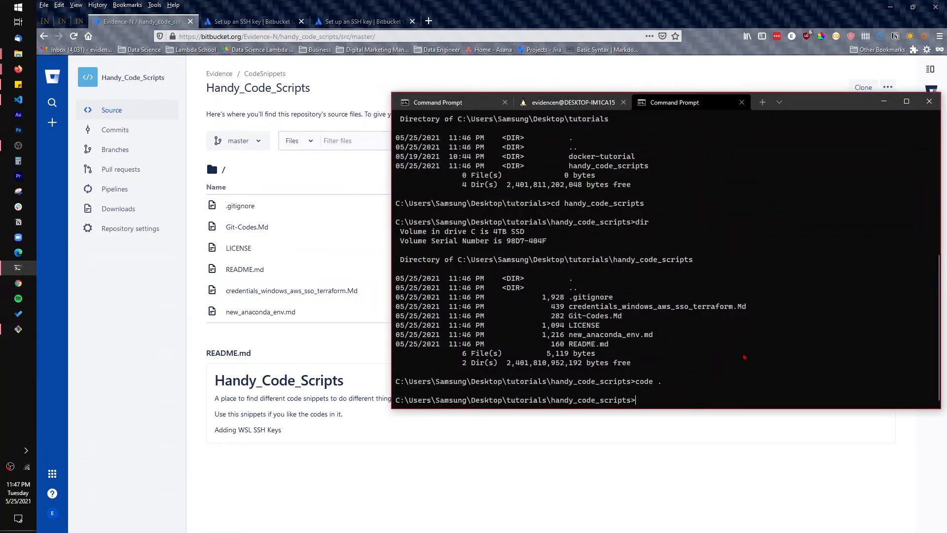
text(git status)
key(Return)
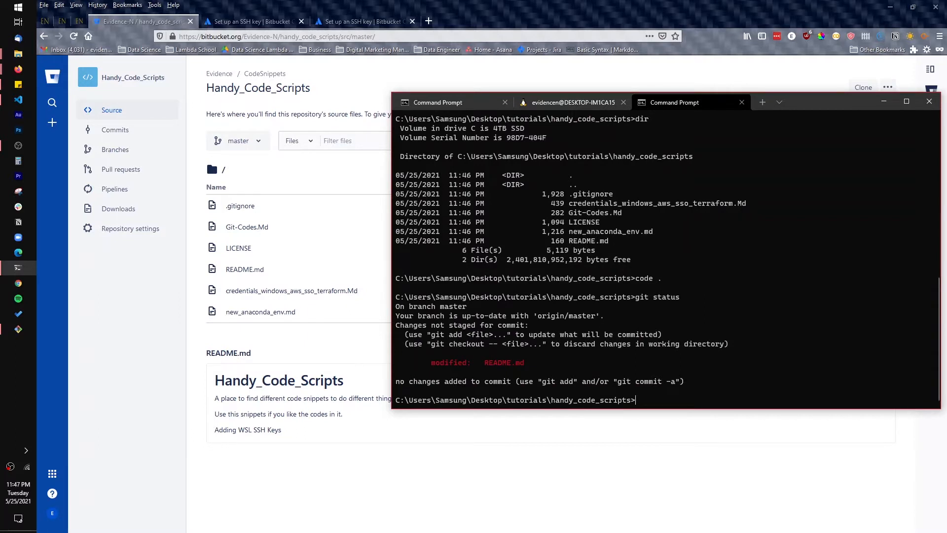
text(git add .)
key(Return)
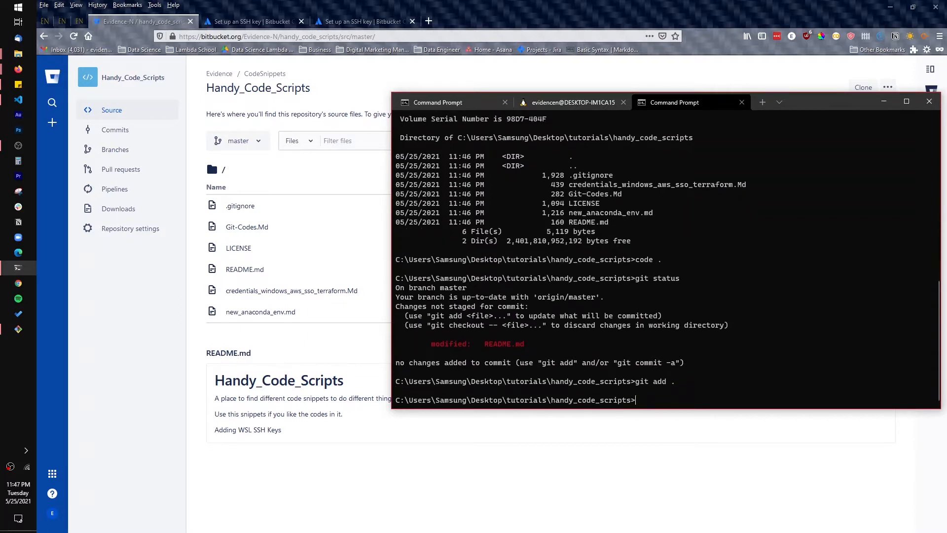
Commit the staged change with the message "removed a line from readme"
text(git commit -m "")
key(Left)
text(removed a line from )
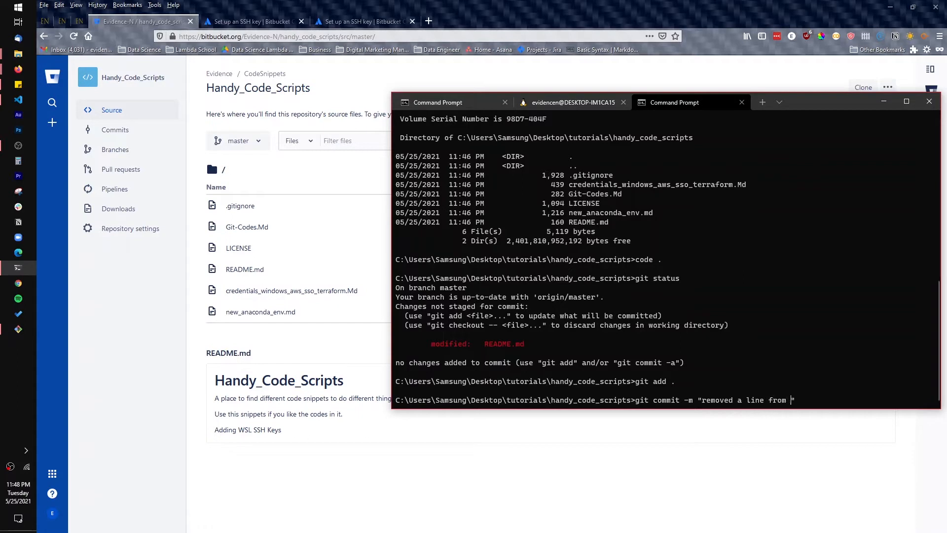
text(readme)
key(Return)
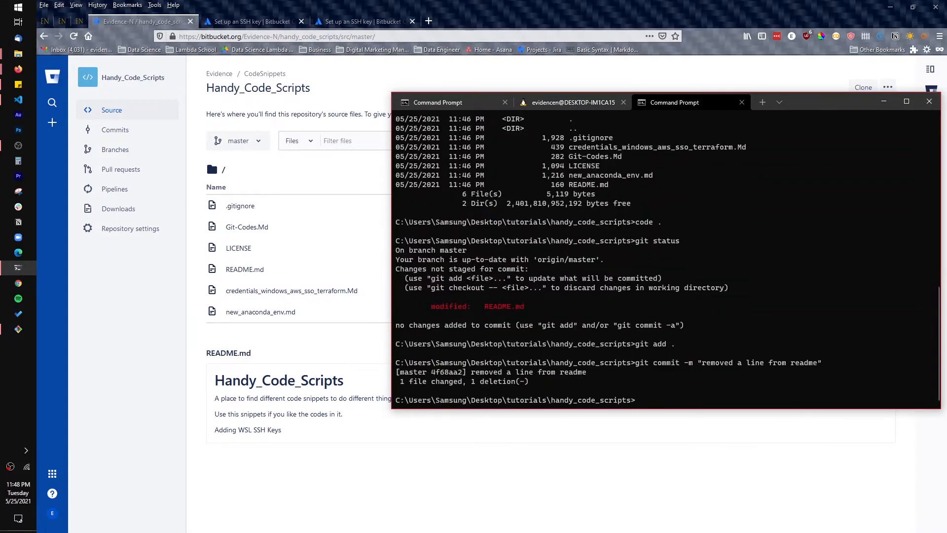
Push the commit with "git push -u origin master", authenticating with the Bitbucket user name and password
text(git push -u origin master)
key(Return)
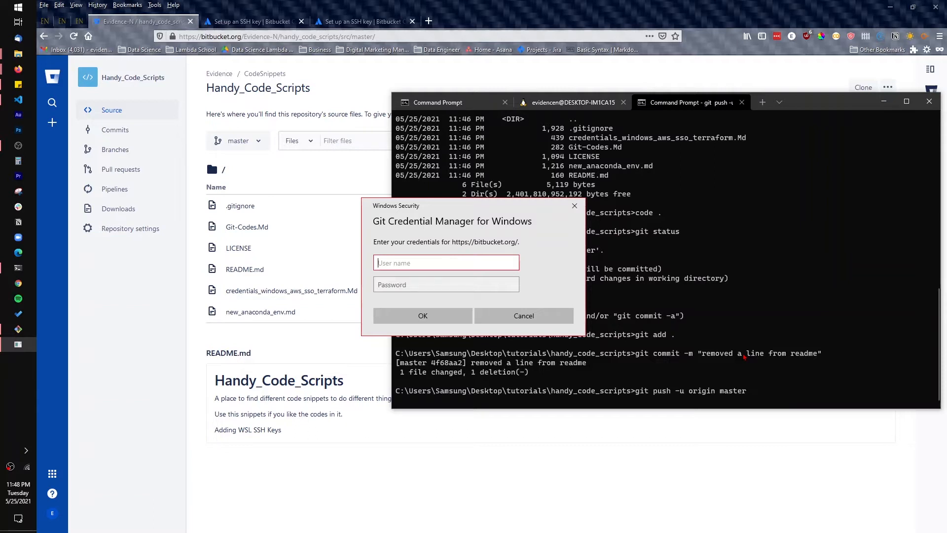
click(452, 284)
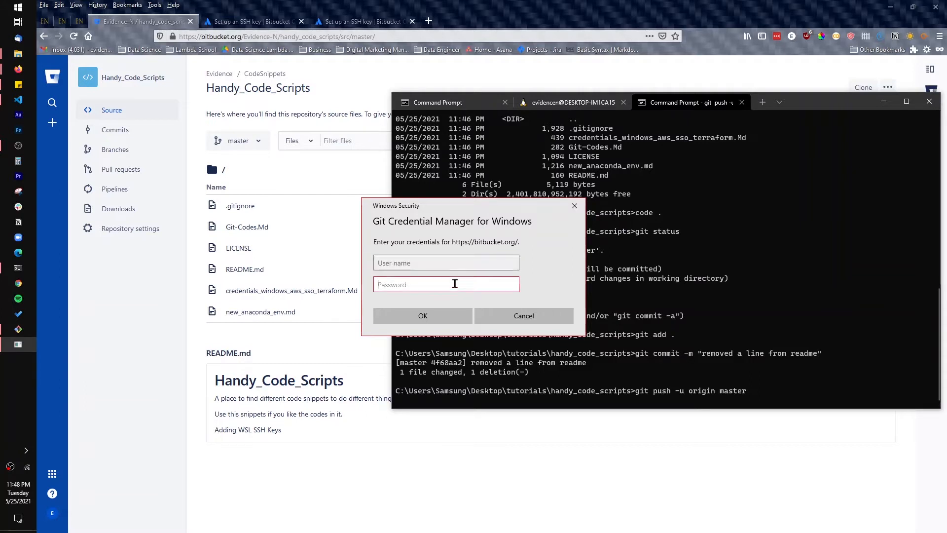
click(473, 264)
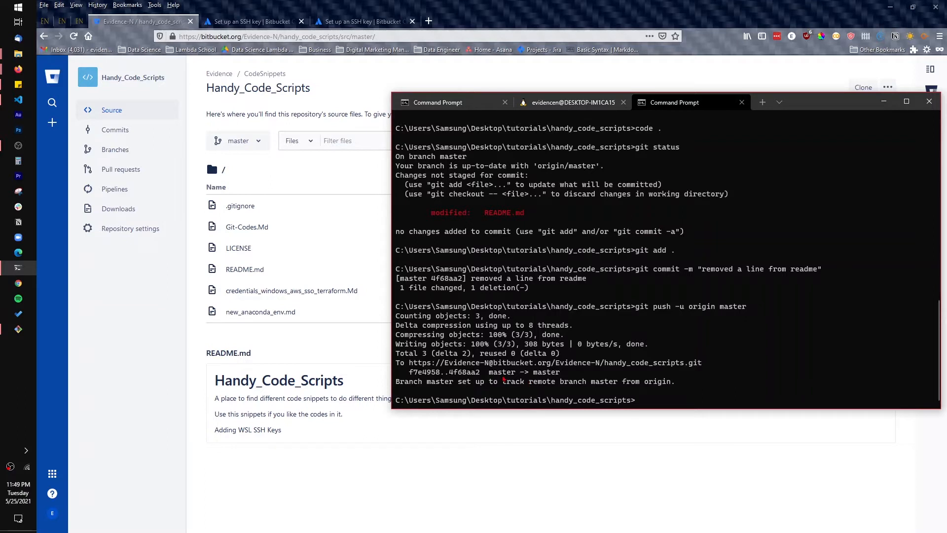
Reload the Handy_Code_Scripts repository page in the browser and check the README text after the push
click(146, 322)
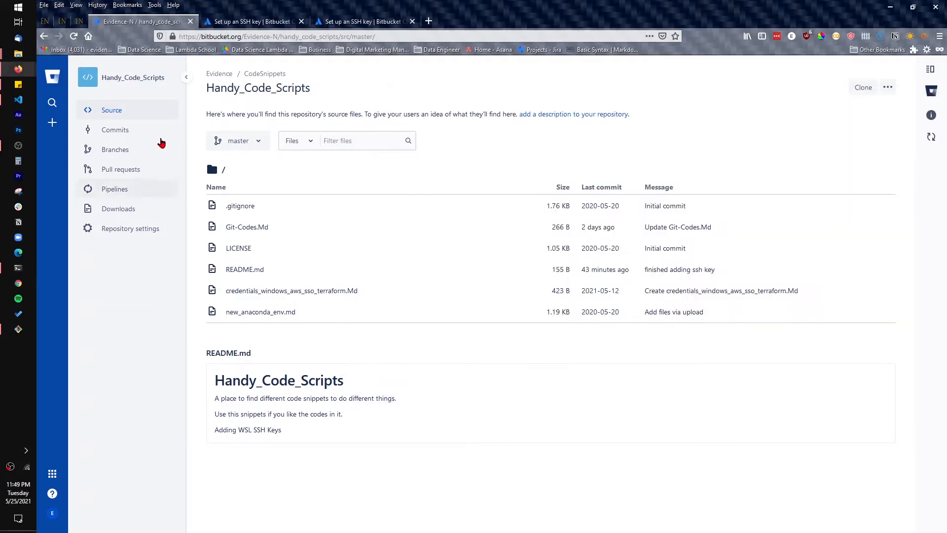
click(75, 37)
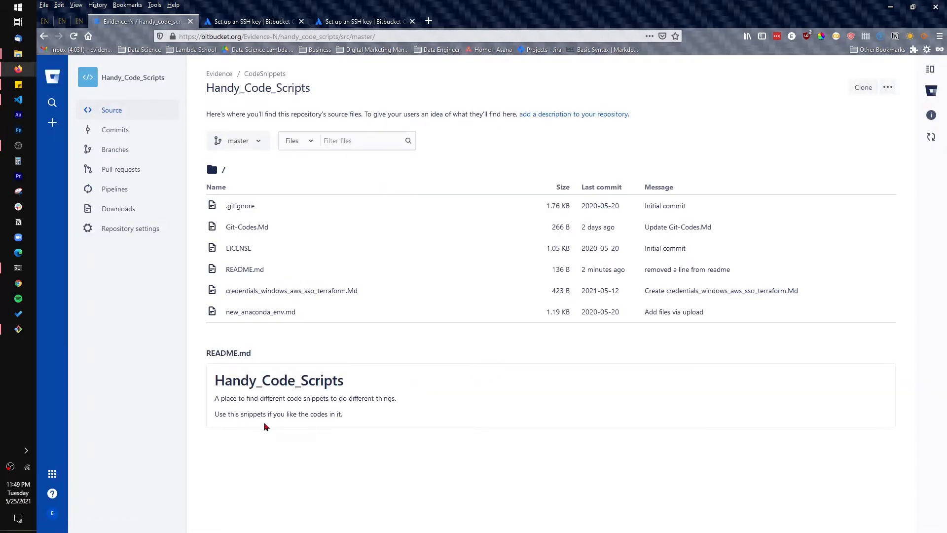
drag(212, 425, 351, 422)
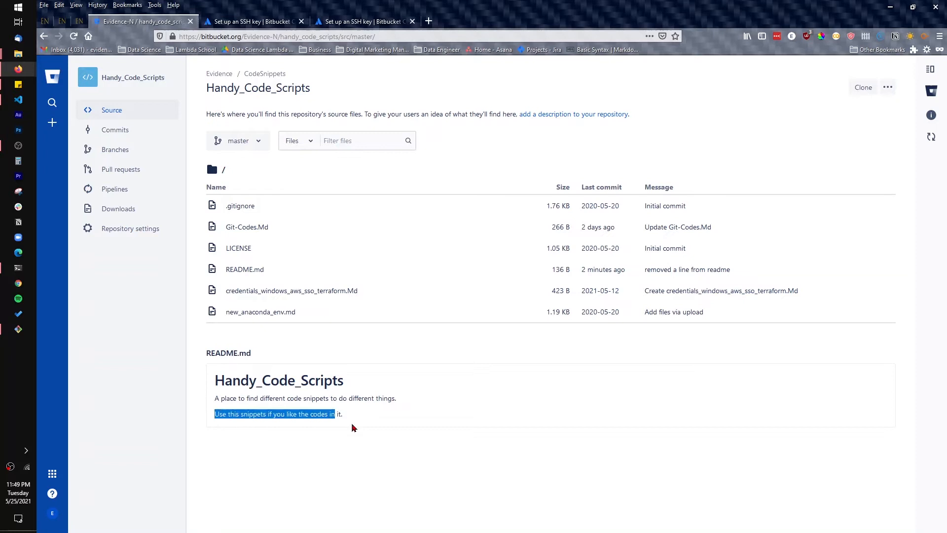
click(390, 425)
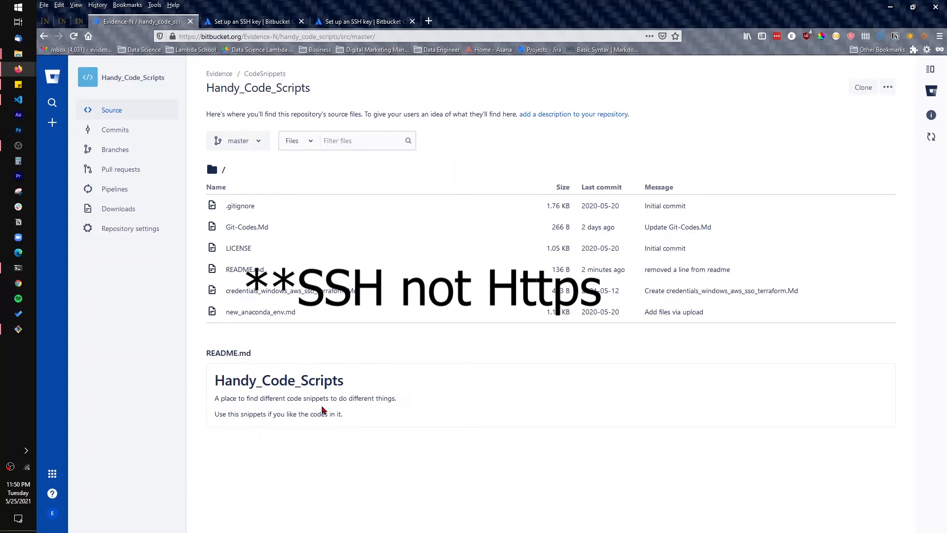
Read the Set up SSH for Git on Windows guide, covering ssh-keygen, the ssh-agent and adding the public key to the account
click(266, 25)
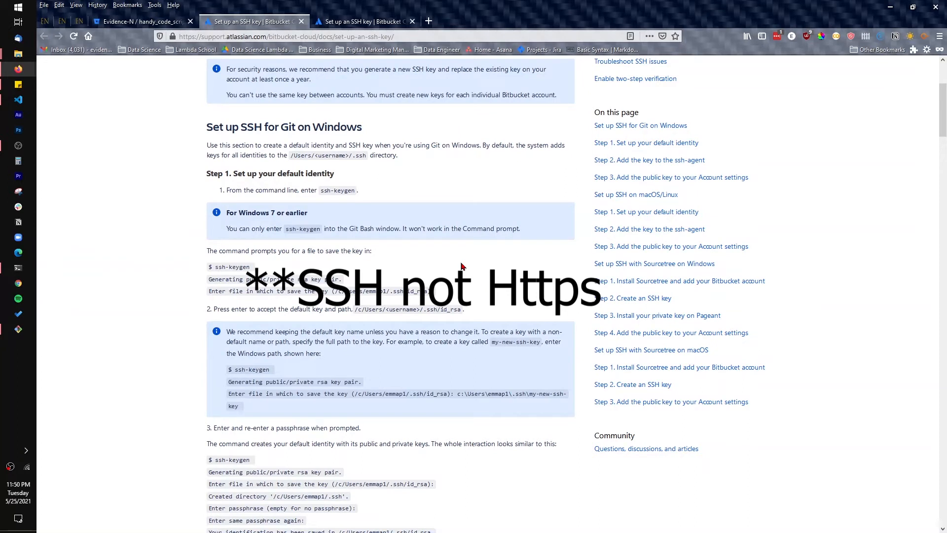
scroll(462, 266, down, 3)
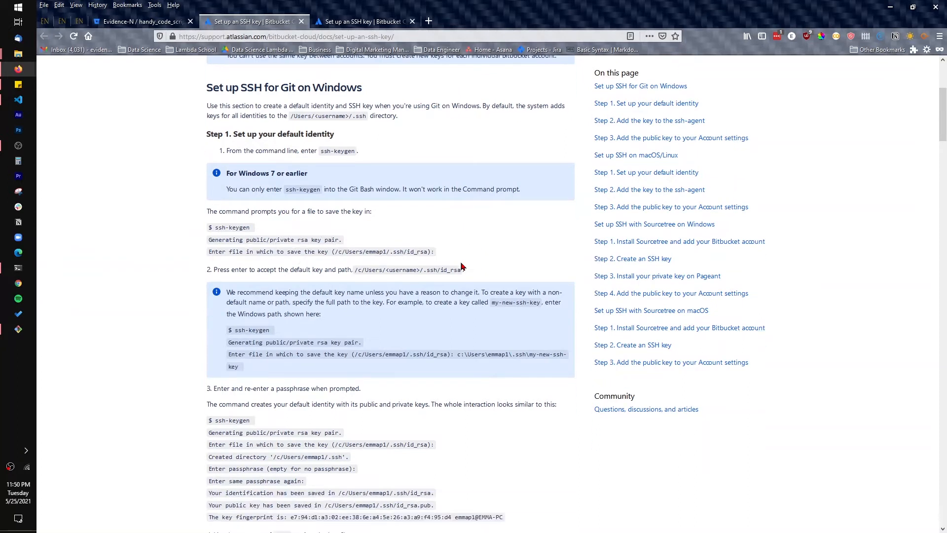
scroll(444, 274, up, 3)
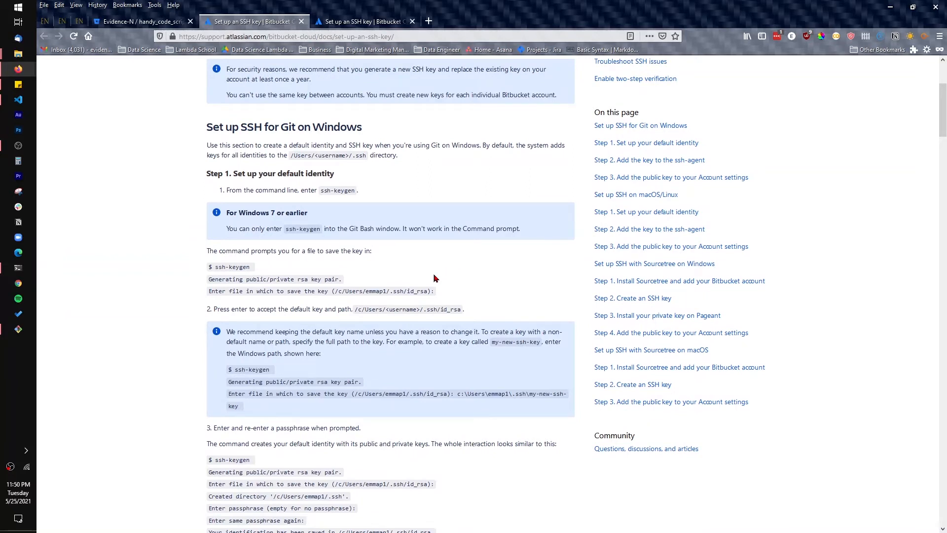
scroll(430, 280, down, 3)
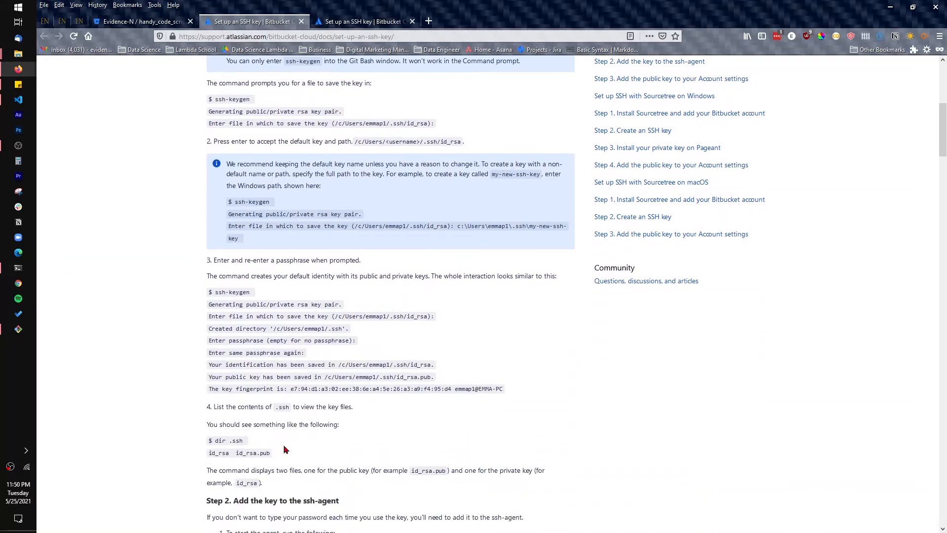
scroll(324, 434, down, 5)
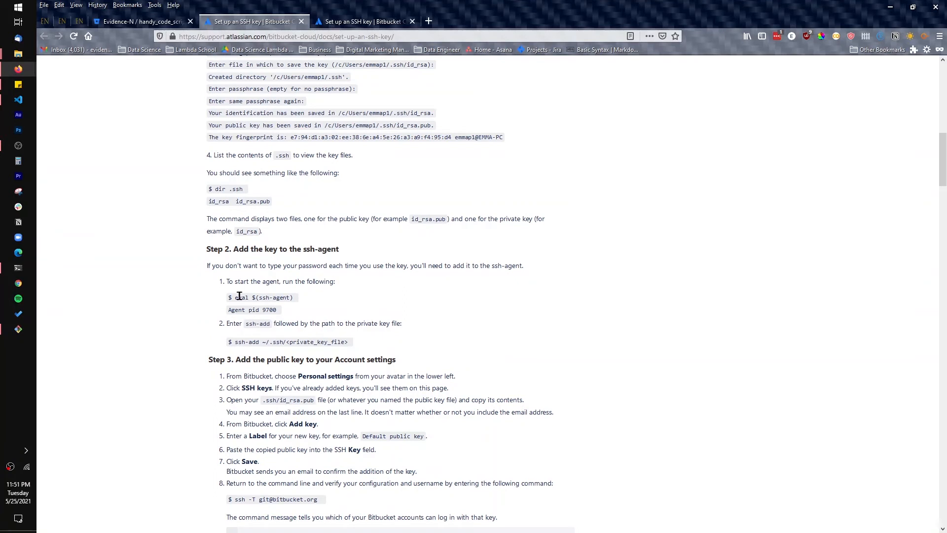
drag(239, 298, 247, 297)
click(29, 331)
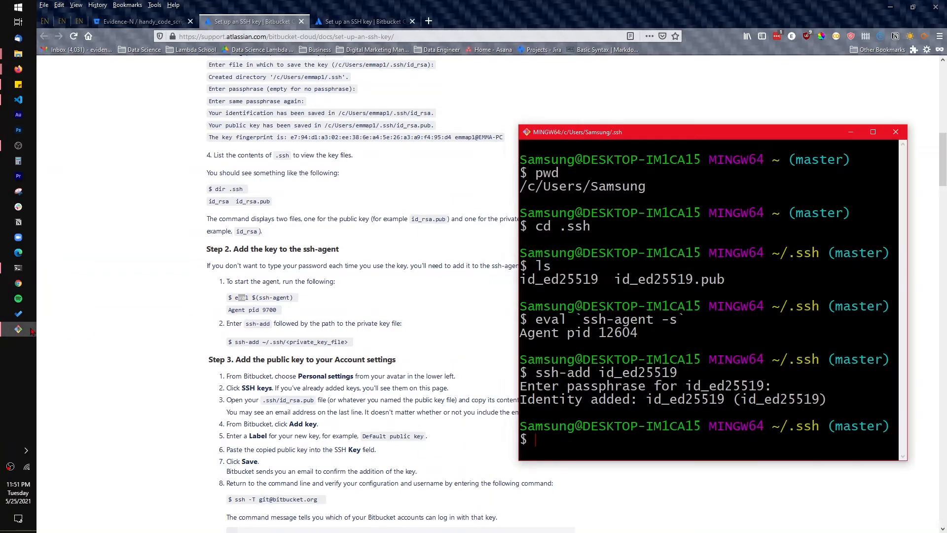
click(29, 330)
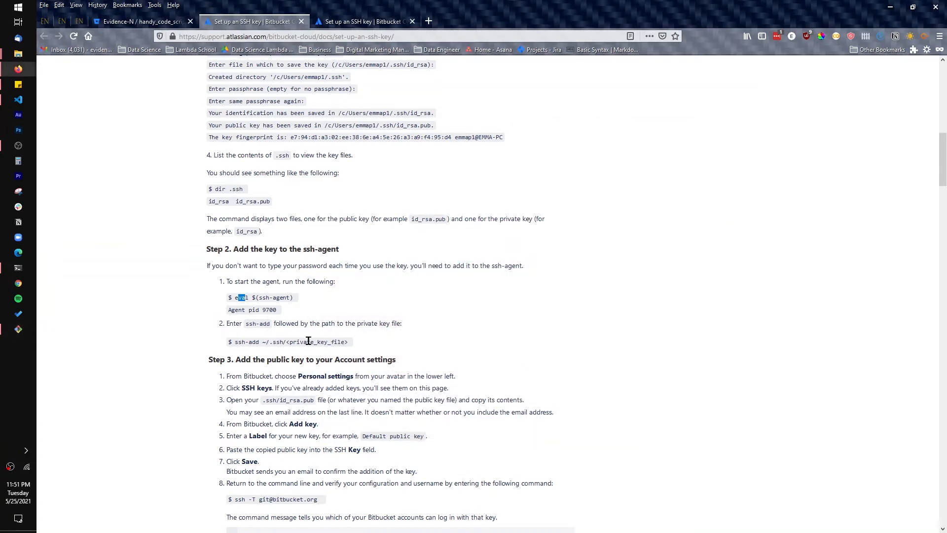
scroll(308, 340, up, 3)
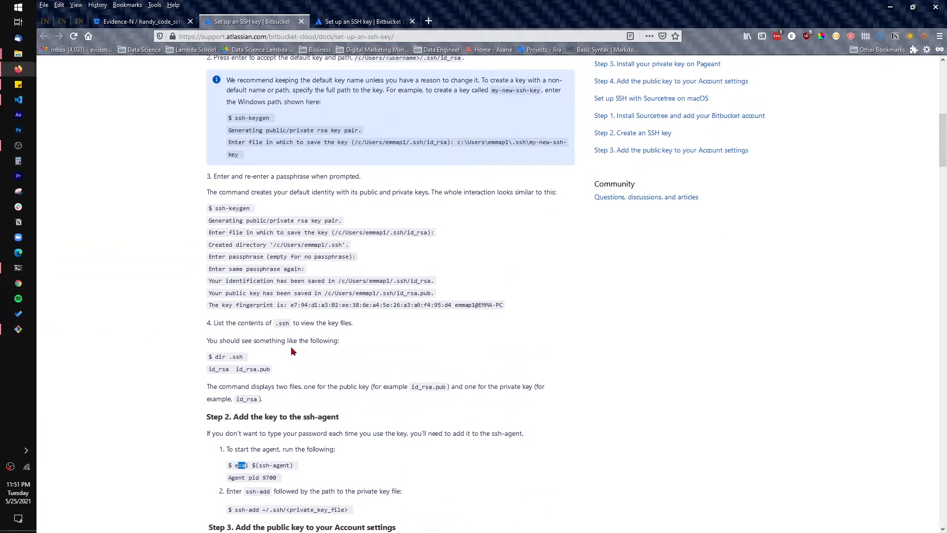
scroll(291, 346, down, 3)
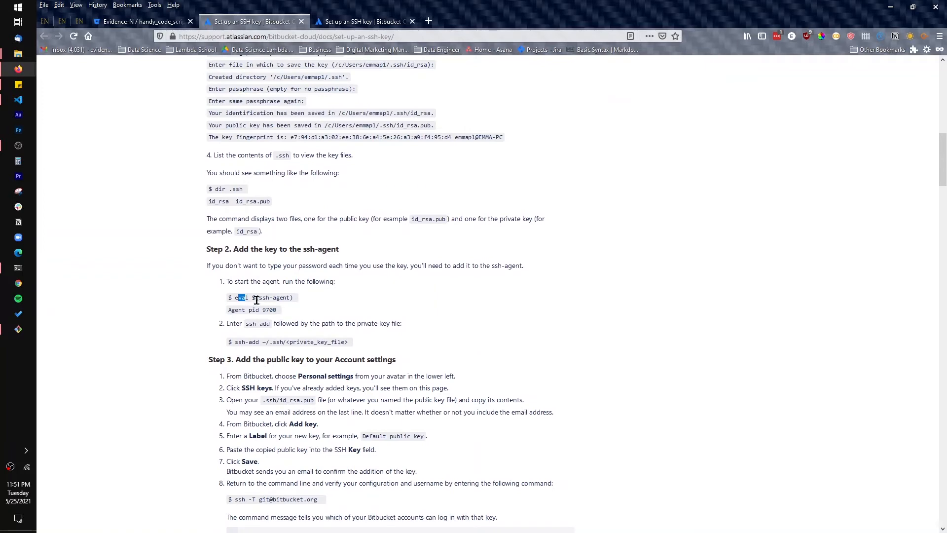
drag(235, 297, 276, 297)
scroll(338, 303, up, 5)
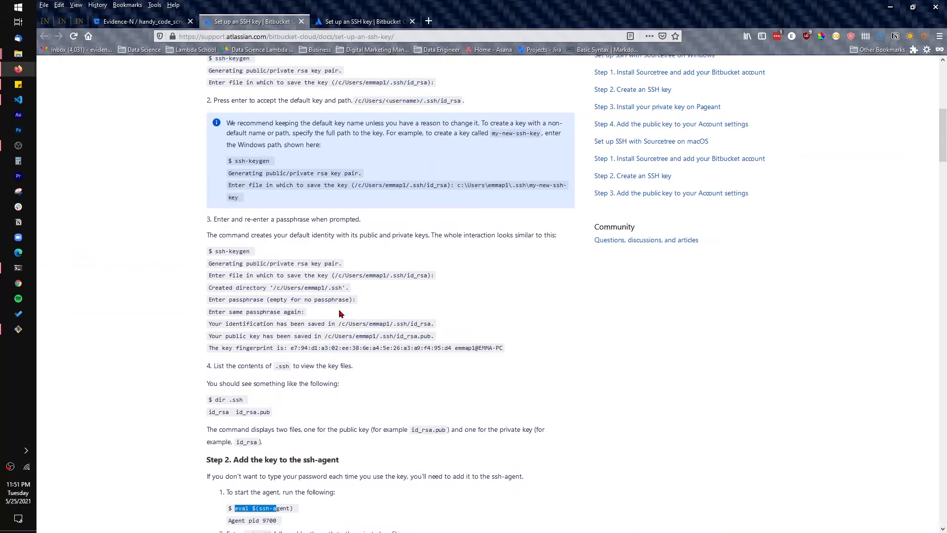
scroll(341, 314, up, 1)
key(alt+Tab)
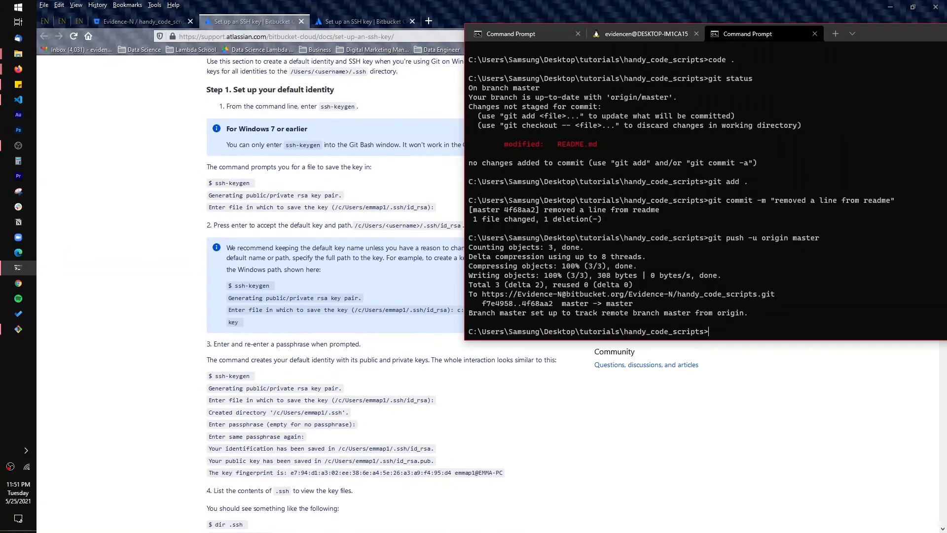
Copy the SSH clone command of the Handy_Code_Scripts repository on Bitbucket
click(142, 22)
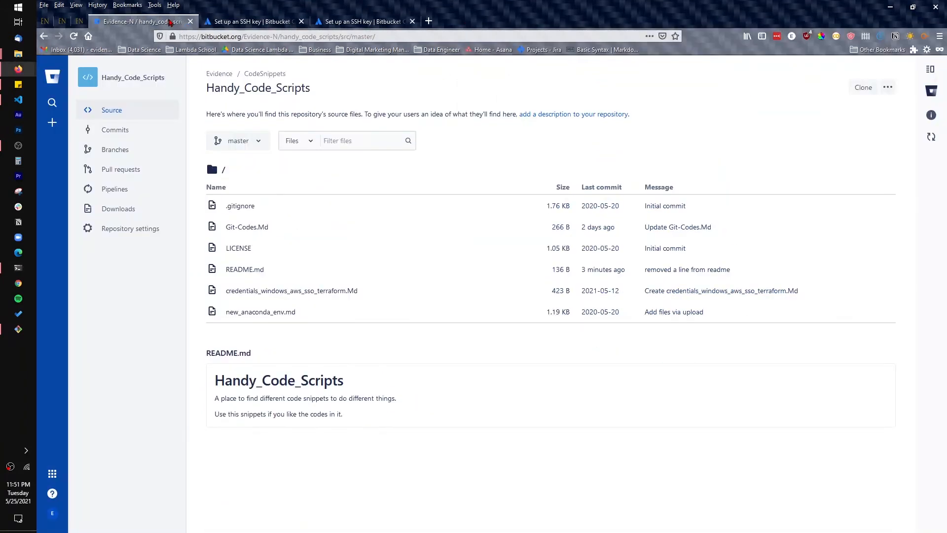
click(862, 90)
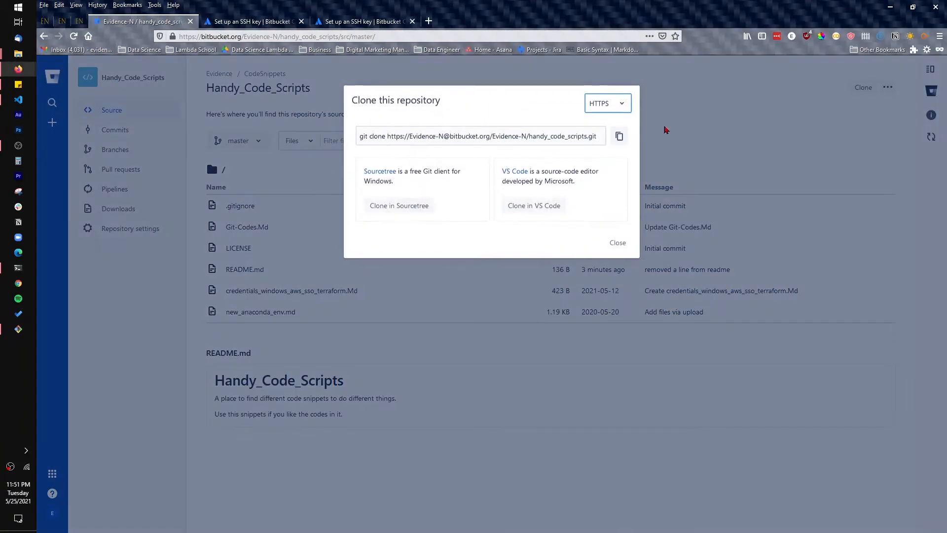
click(609, 103)
click(601, 129)
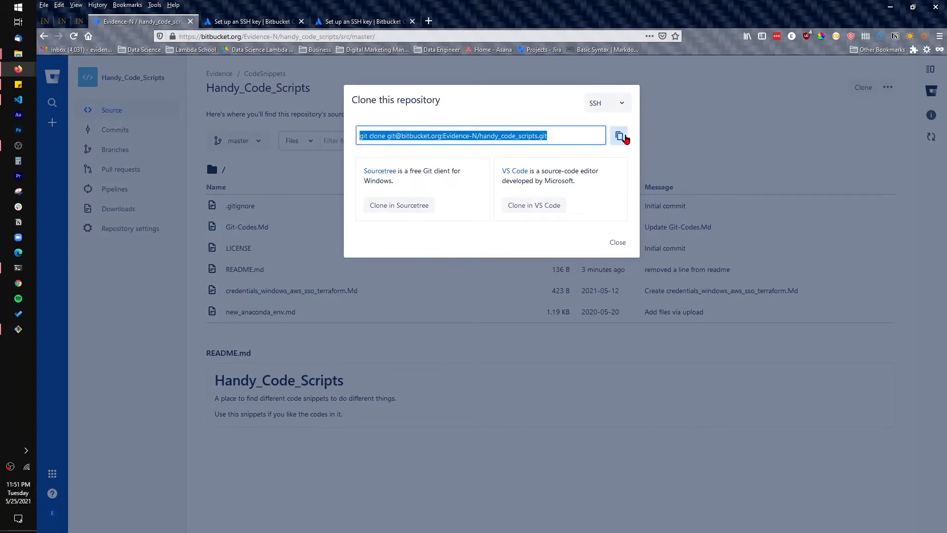
click(622, 137)
In the terminal, go up to the tutorials folder and try to clone the repository with the copied SSH command
click(21, 271)
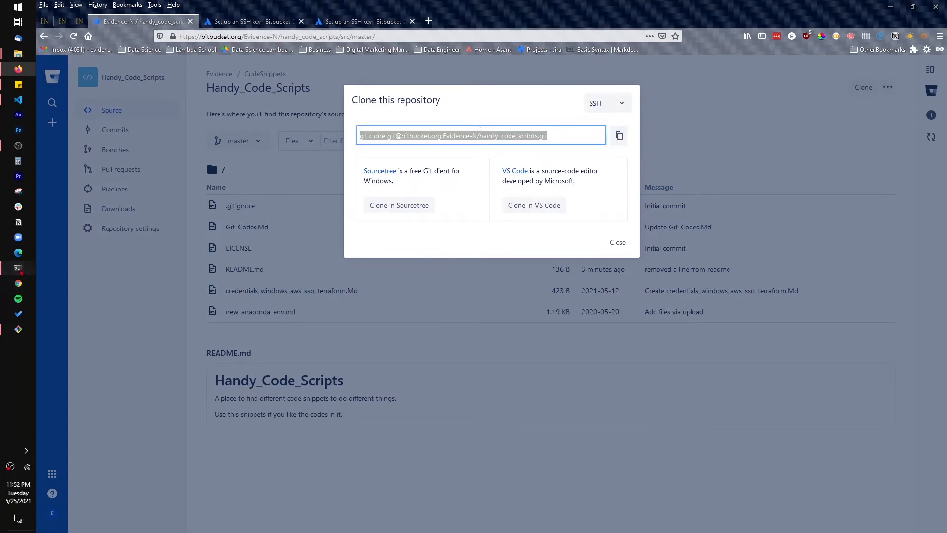
text(cd)
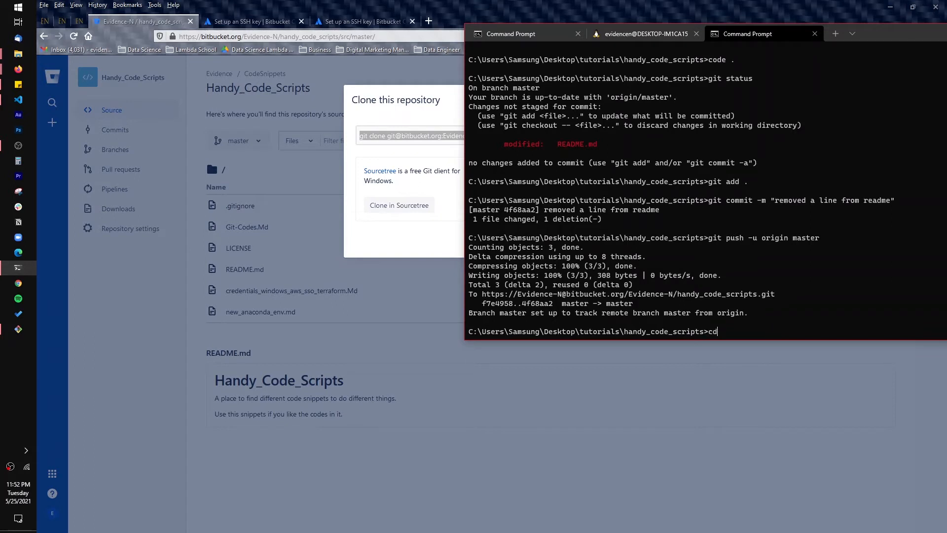
text( ..)
key(Return)
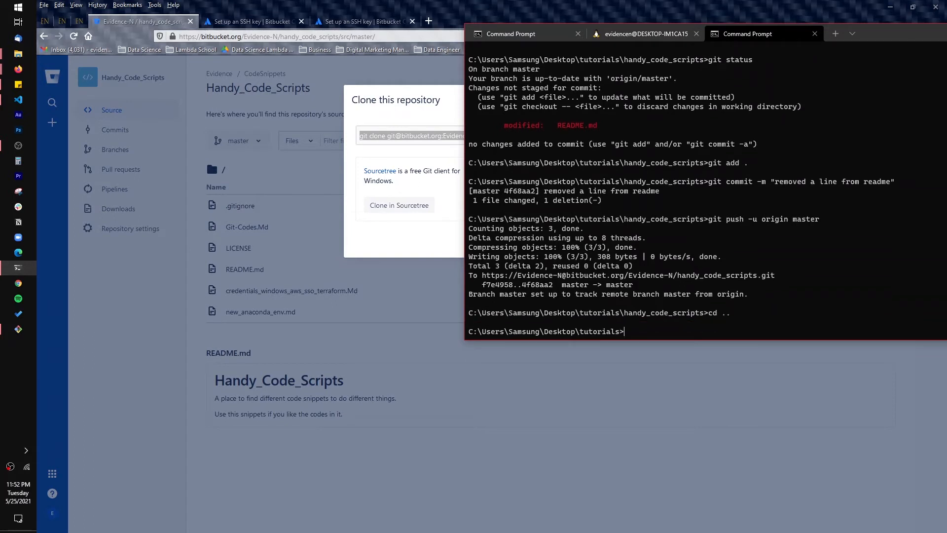
key(ctrl+v)
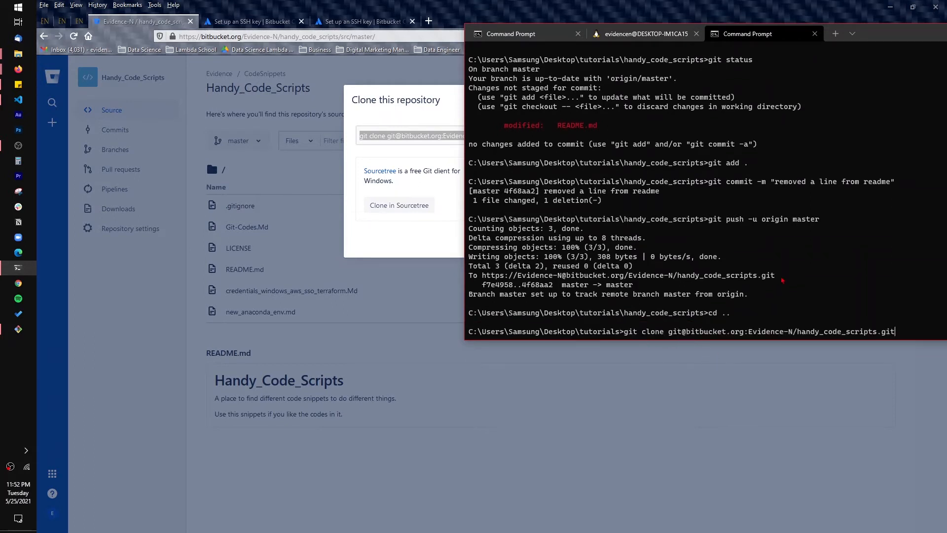
key(Return)
Go up to the Desktop folder, try the SSH clone again, accept the bitbucket.org host with "yes", and review the output
text(cd ..)
key(Return)
key(ctrl+v)
key(Return)
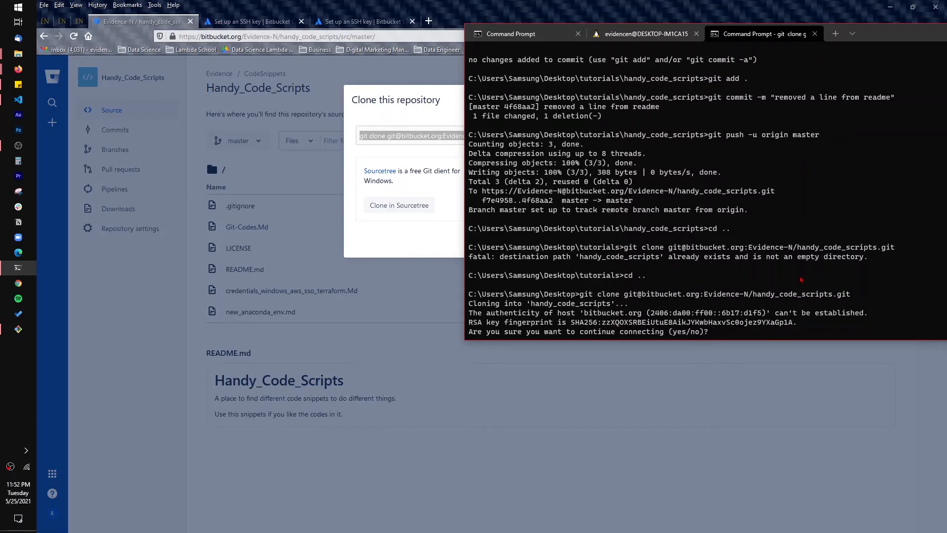
text(yes)
key(Return)
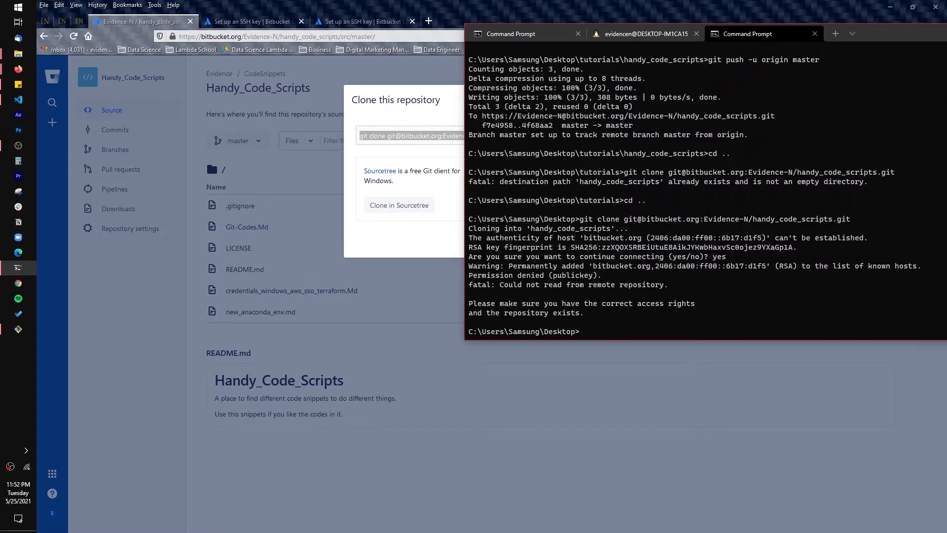
drag(478, 266, 578, 319)
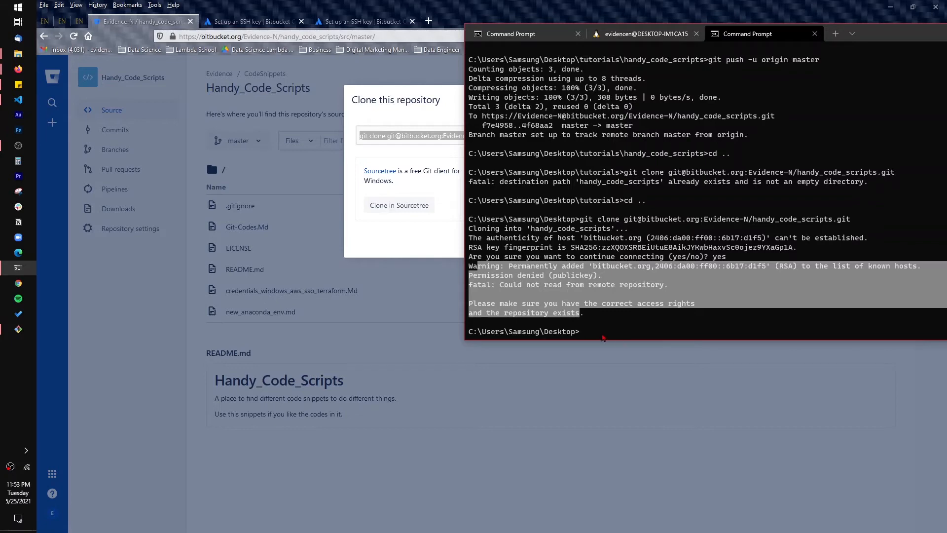
right_click(631, 325)
Consult the SSH guide, return to the tutorials folder in the terminal and start key generation with "ssh-keygen"
click(252, 21)
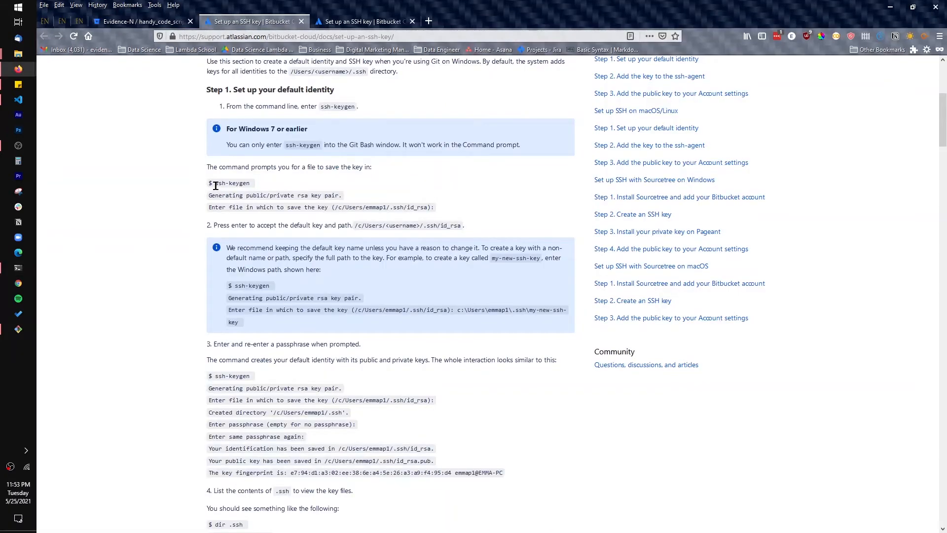
click(18, 268)
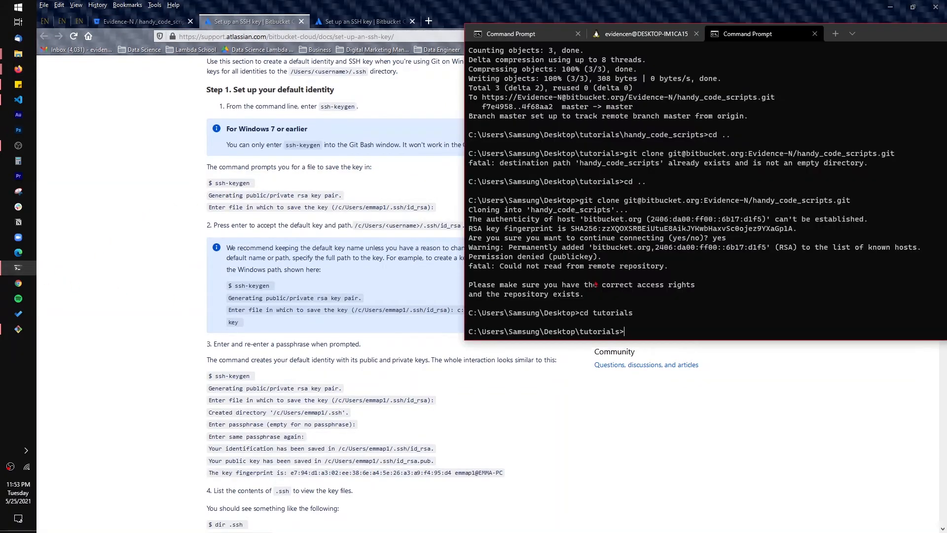
text(ssh-keygen)
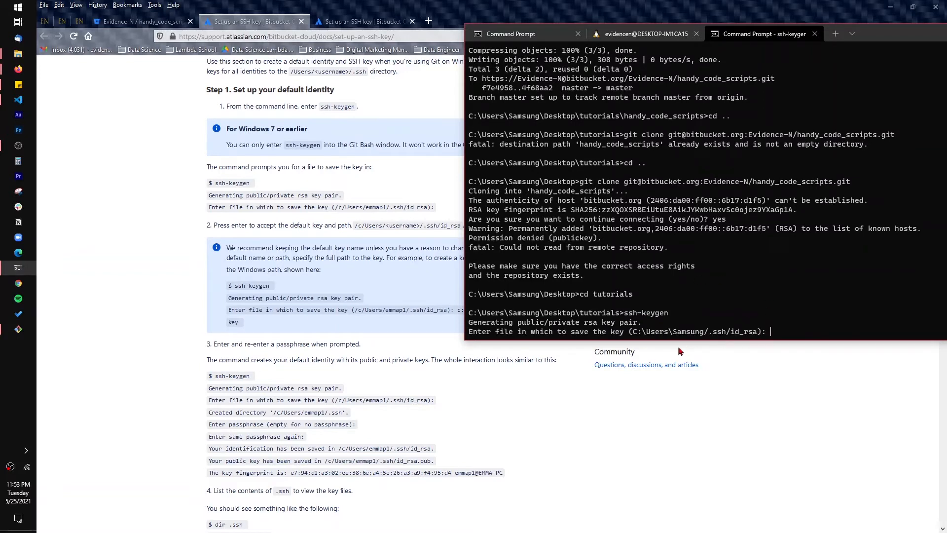
Accept the default id_rsa save location and leave the passphrase and its confirmation empty to generate the key pair
drag(630, 331, 759, 331)
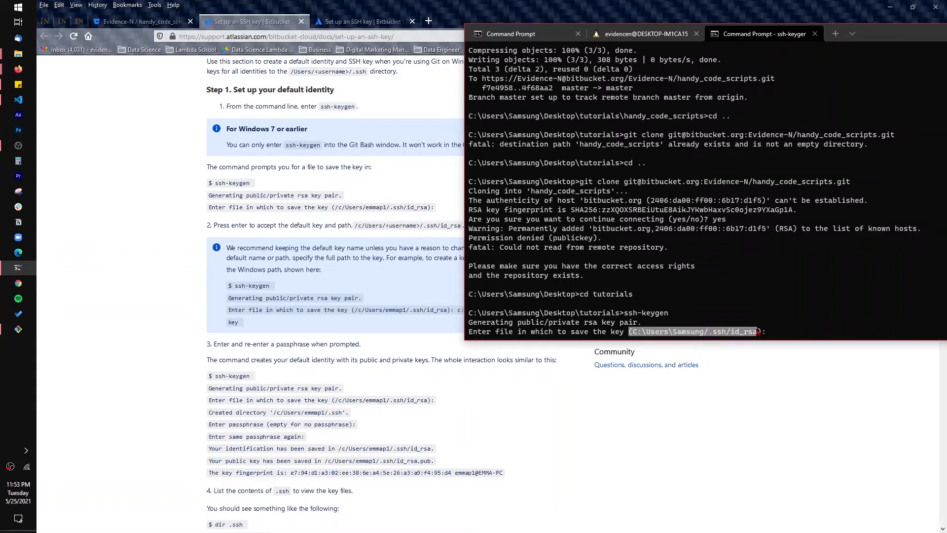
click(654, 338)
drag(635, 338, 739, 334)
click(665, 337)
drag(639, 334, 723, 334)
click(801, 338)
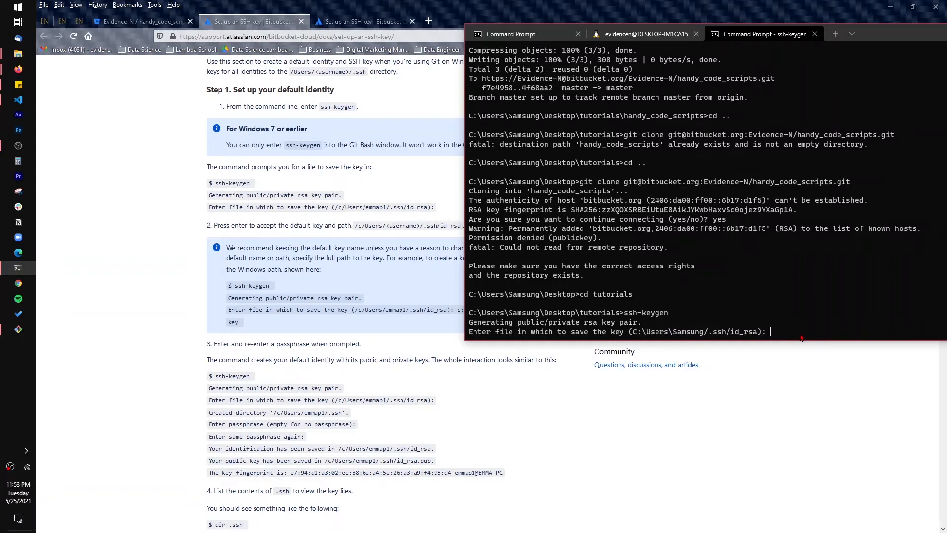
key(Return)
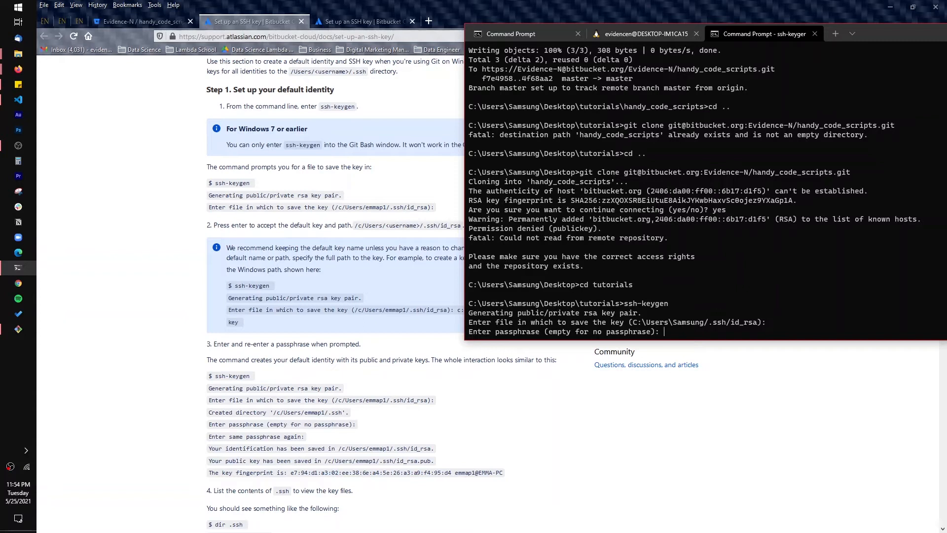
key(Return)
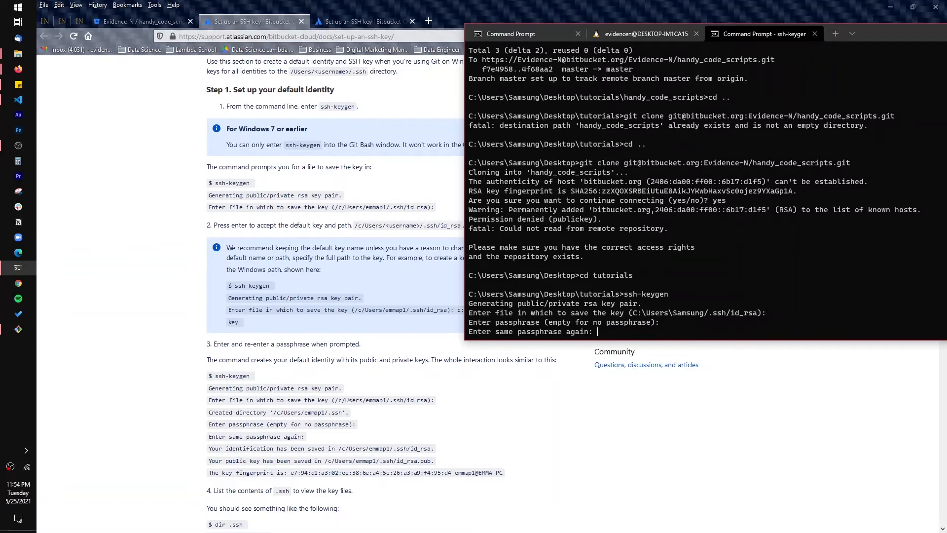
key(Return)
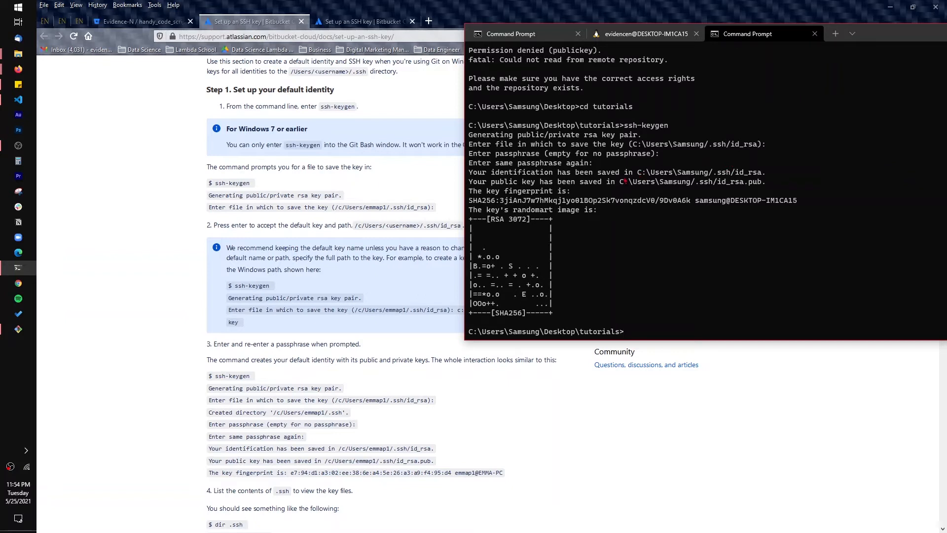
Review in the ssh-keygen output where the private identification and the public key were saved
drag(478, 183, 558, 218)
click(600, 215)
drag(526, 171, 784, 174)
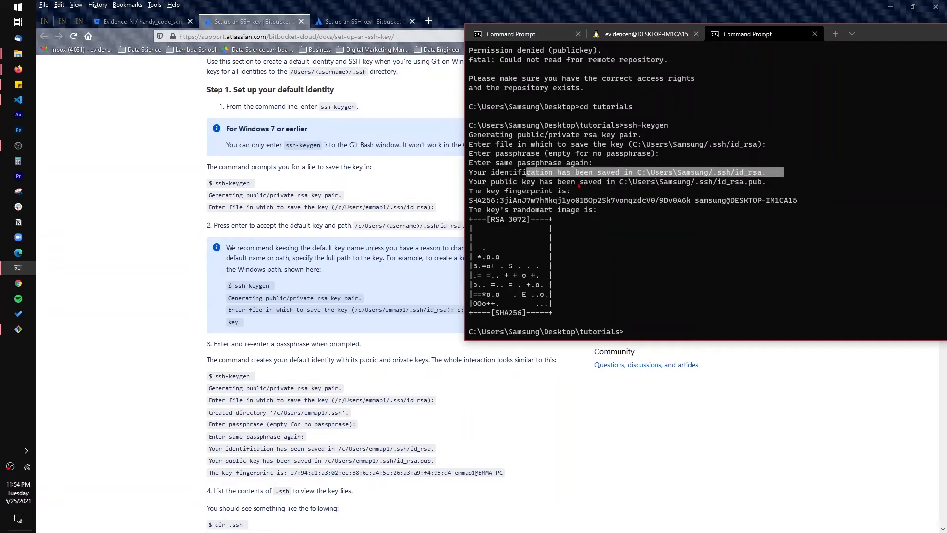
drag(573, 182, 768, 183)
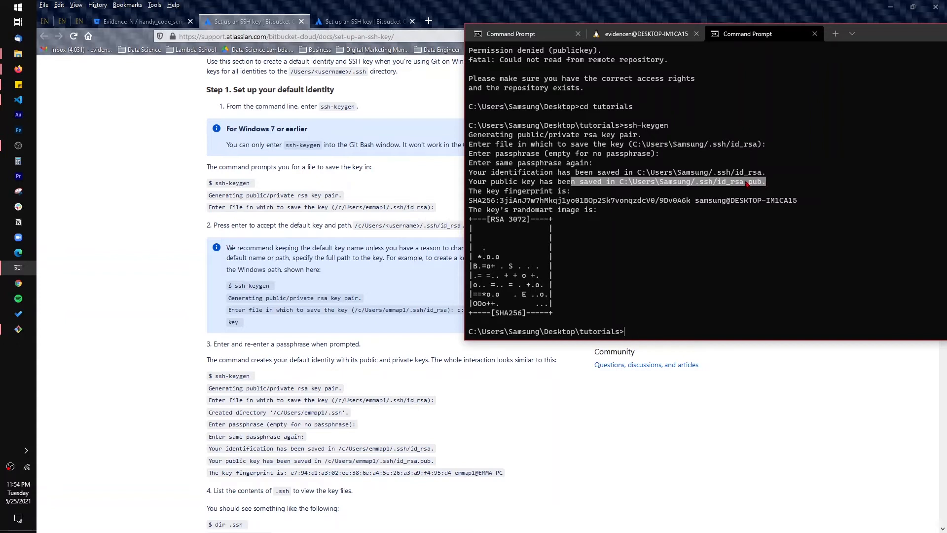
click(682, 189)
drag(629, 184, 570, 189)
click(633, 328)
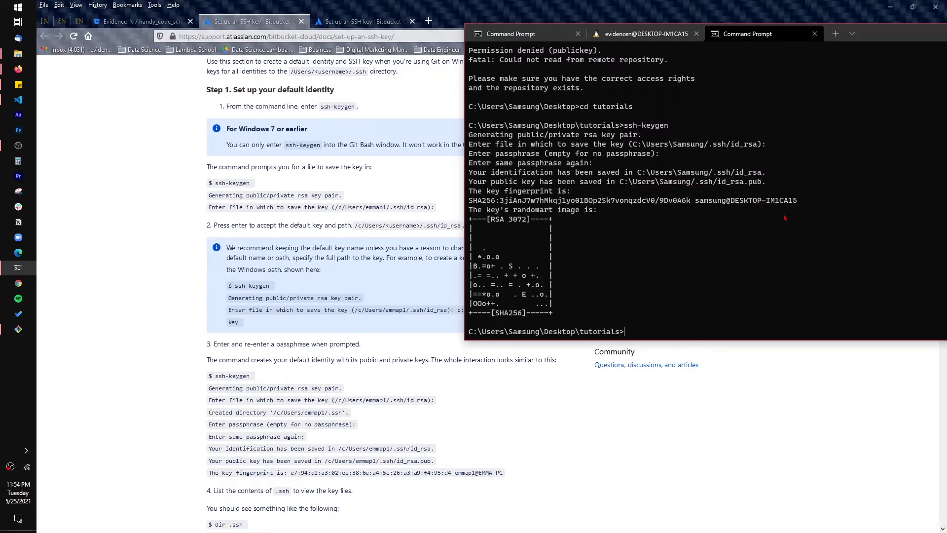
Go up two folders with "cd ../.." and enter the .ssh folder with "cd .ssh"
text(cd ../..)
key(Return)
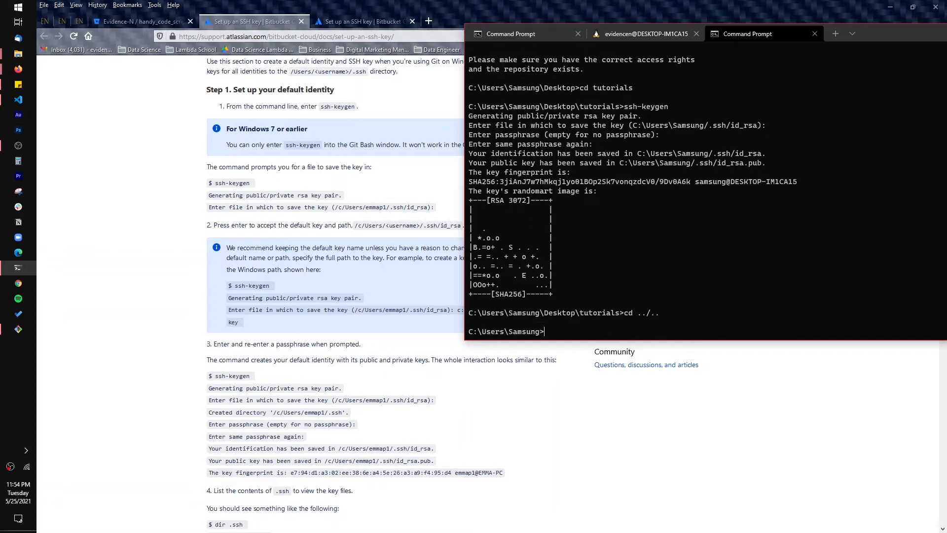
text(cd .ssh)
key(Return)
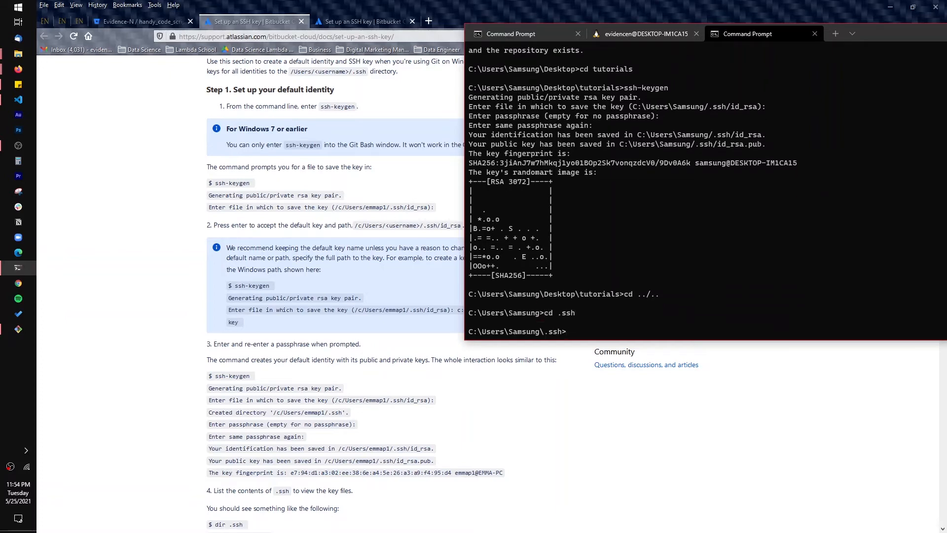
Try "ls", list the .ssh folder with "dir", and compare the id_rsa and id_rsa.pub entries with the ssh-keygen output
text(ls)
key(Return)
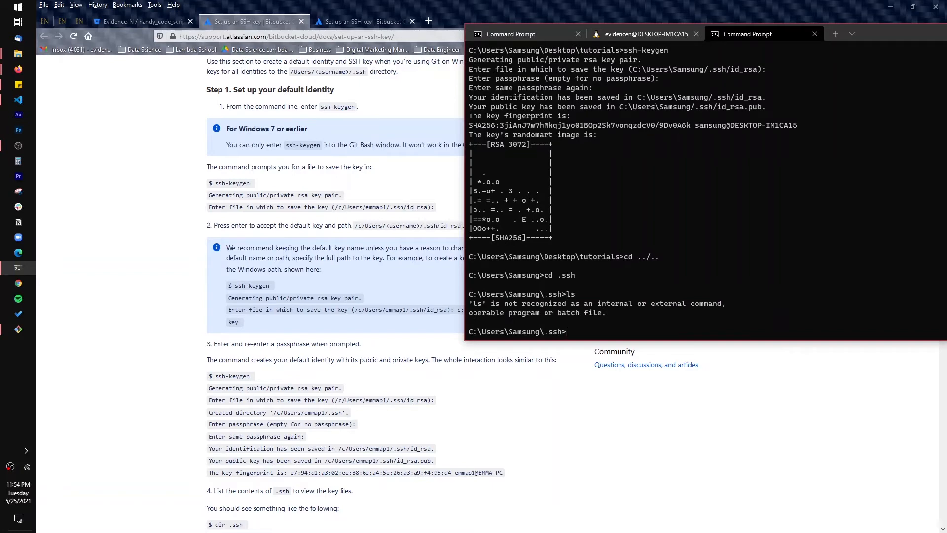
text(dir)
key(Return)
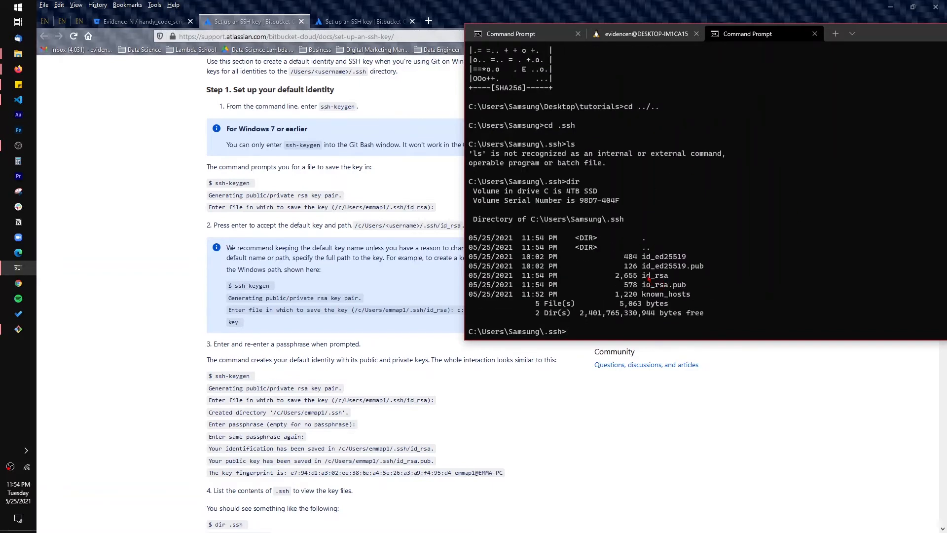
drag(643, 276, 674, 289)
scroll(697, 288, up, 7)
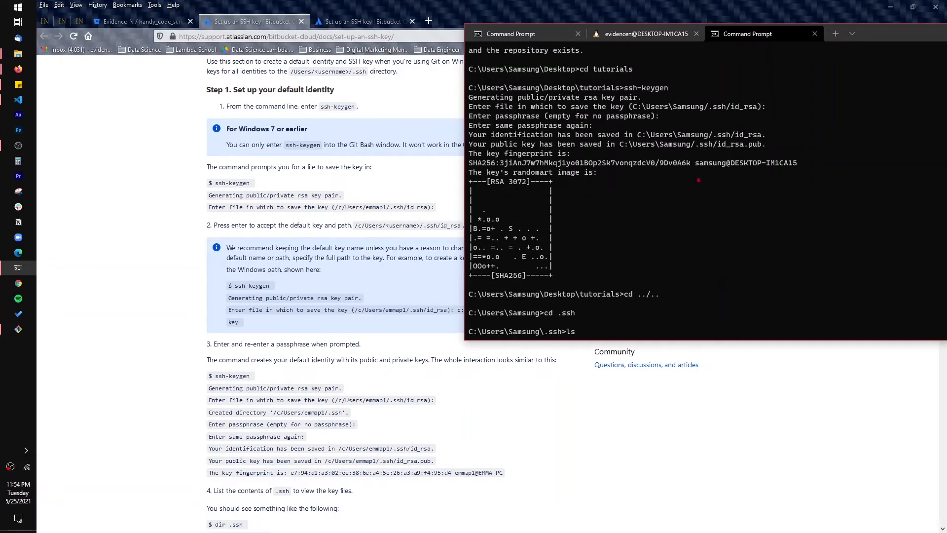
drag(735, 135, 763, 136)
key(Return)
text(dir)
key(Return)
drag(643, 276, 667, 284)
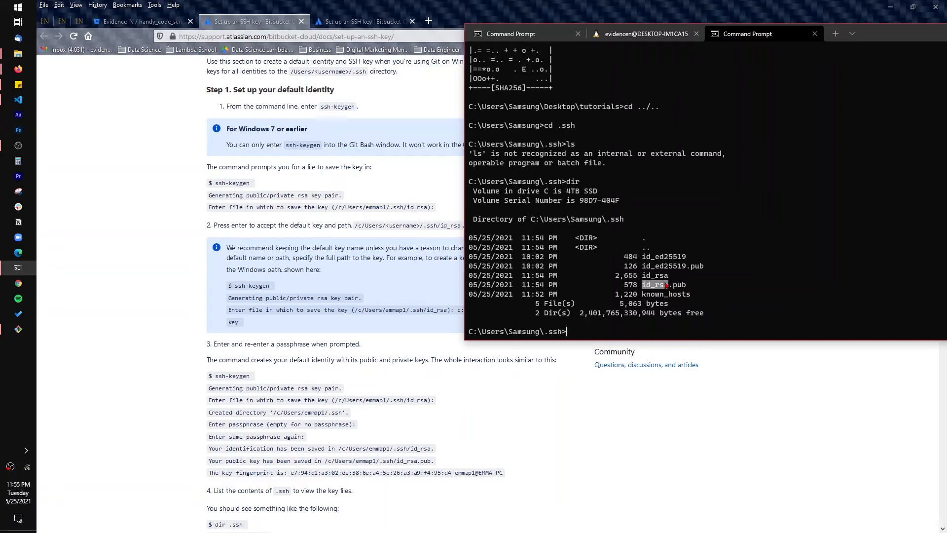
drag(667, 285, 669, 286)
click(716, 318)
Open the public key file in Visual Studio Code with "code id_rsa.pub"
text(code id)
key(Tab)
key(BackSpace)
key(BackSpace)
key(BackSpace)
key(BackSpace)
key(BackSpace)
key(BackSpace)
key(BackSpace)
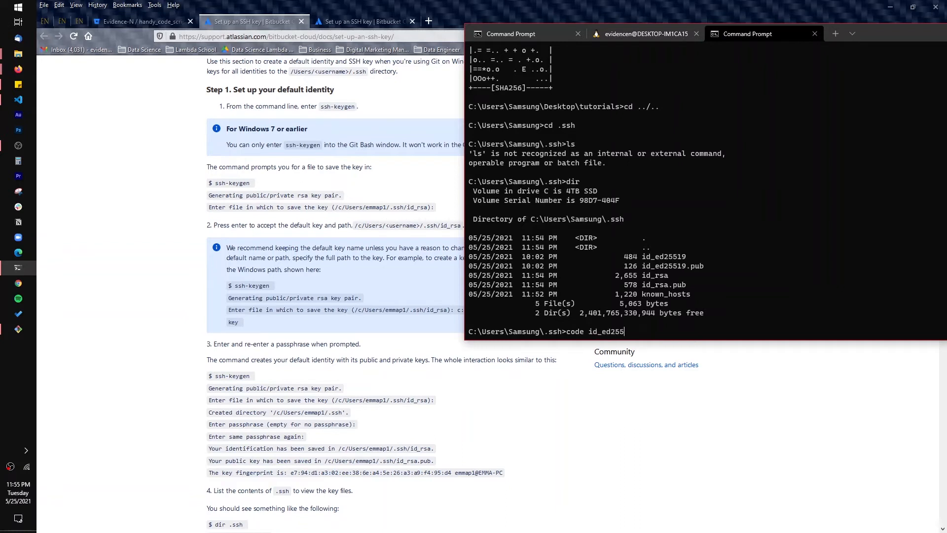
text(rsa.pub)
key(Return)
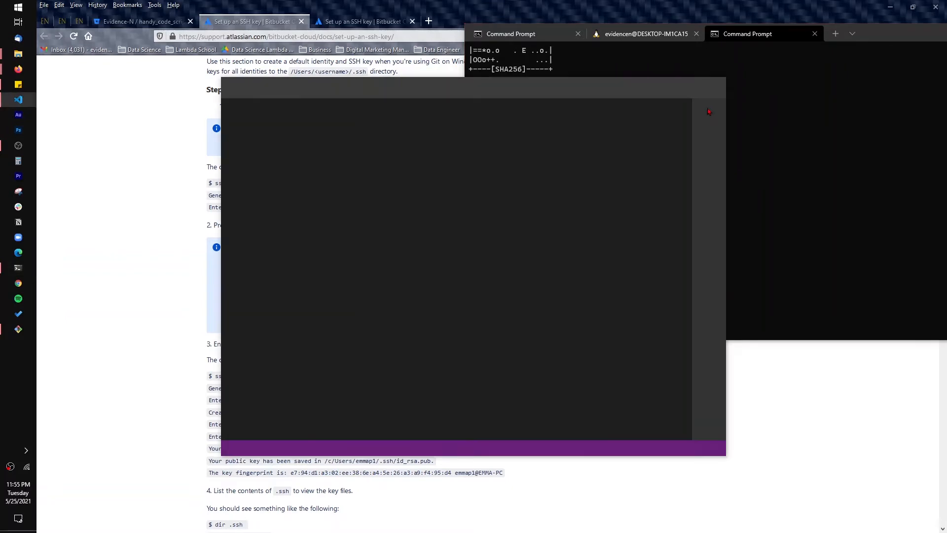
Check the file name in the terminal, copy the entire content of id_rsa.pub from the editor, and minimize the editor
click(818, 249)
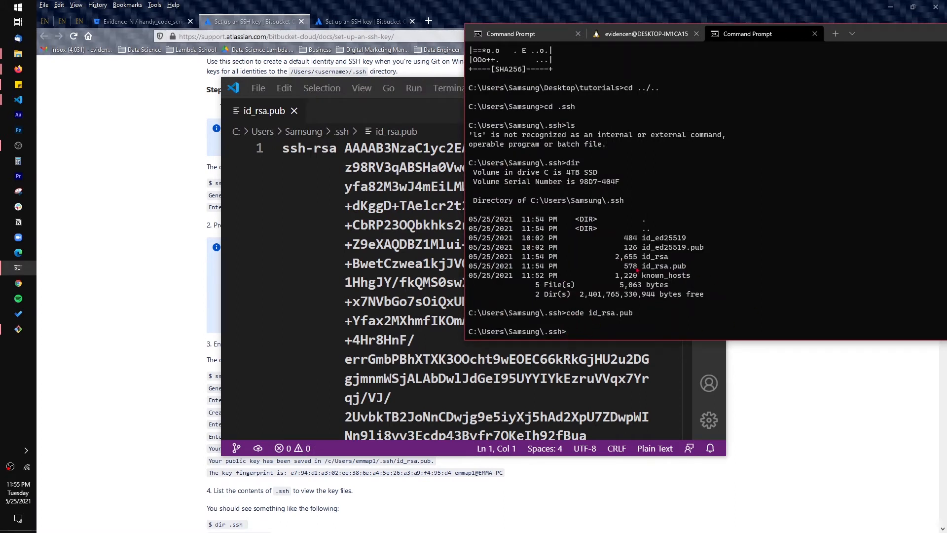
drag(641, 266, 683, 267)
click(432, 246)
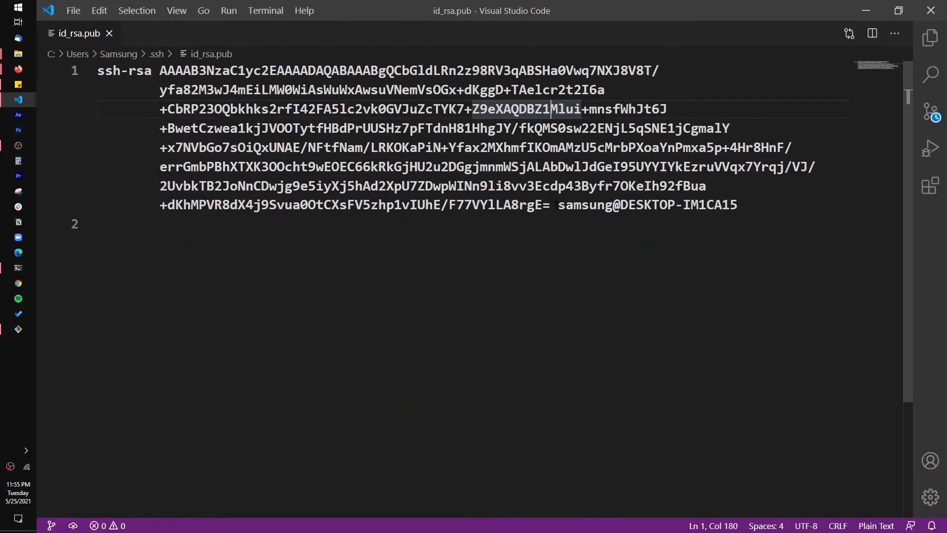
click(697, 189)
key(ctrl+a)
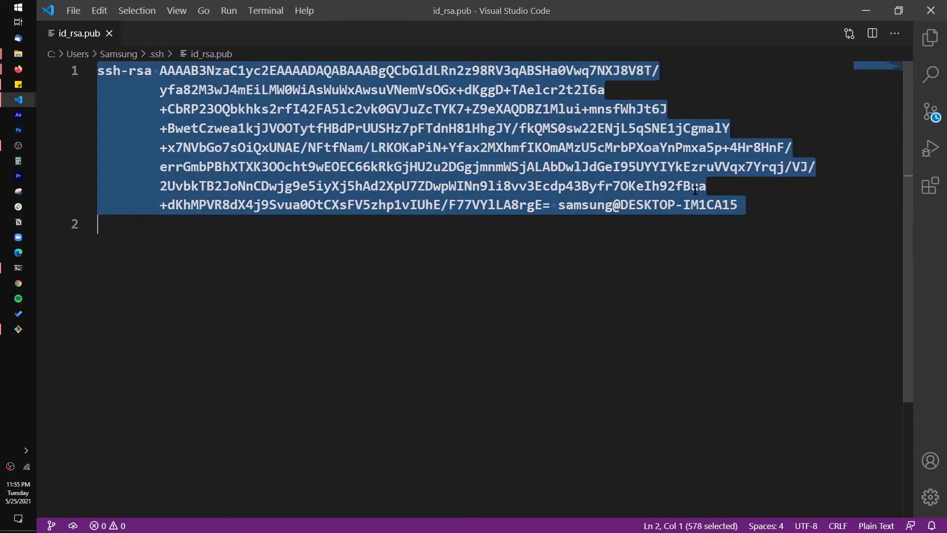
click(705, 187)
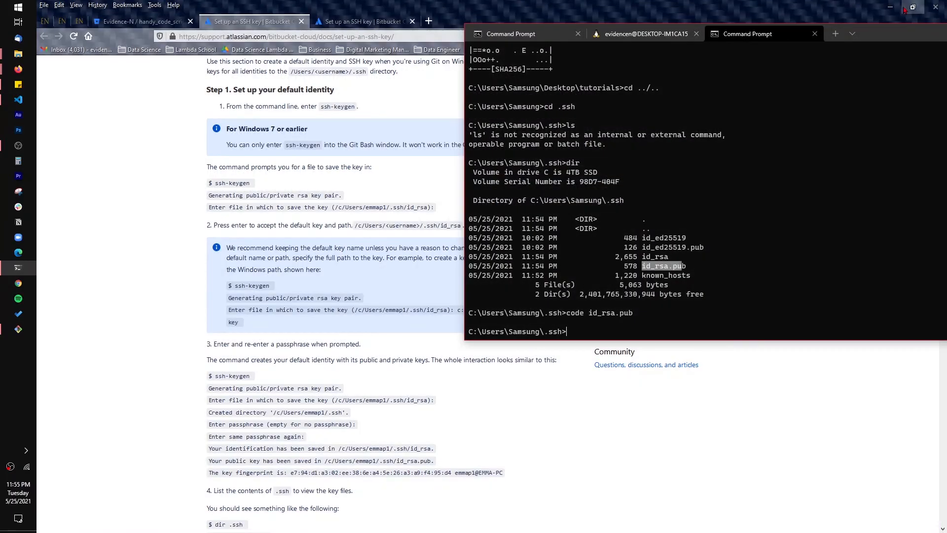
click(865, 11)
Switch to Bitbucket in the browser, go to the SSH keys in the personal settings, and start adding a key
click(153, 22)
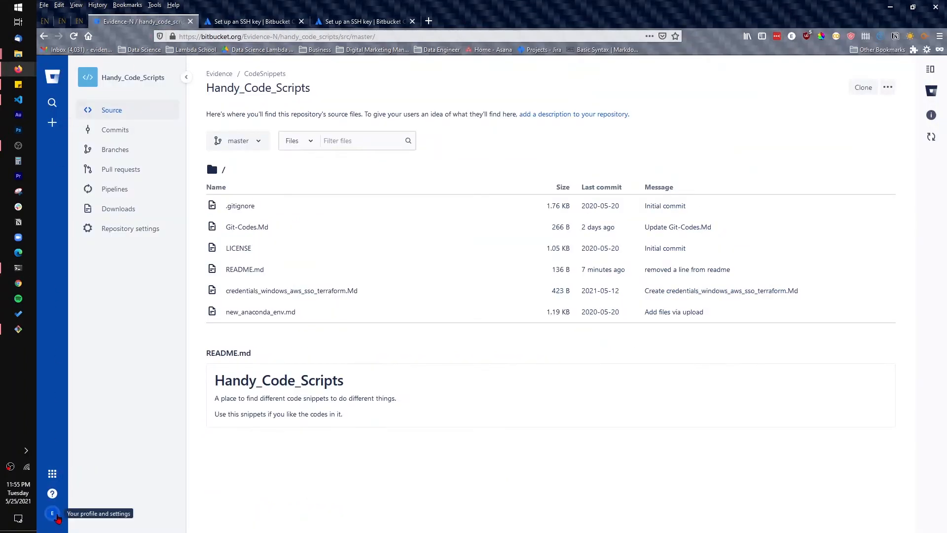
click(56, 516)
click(99, 488)
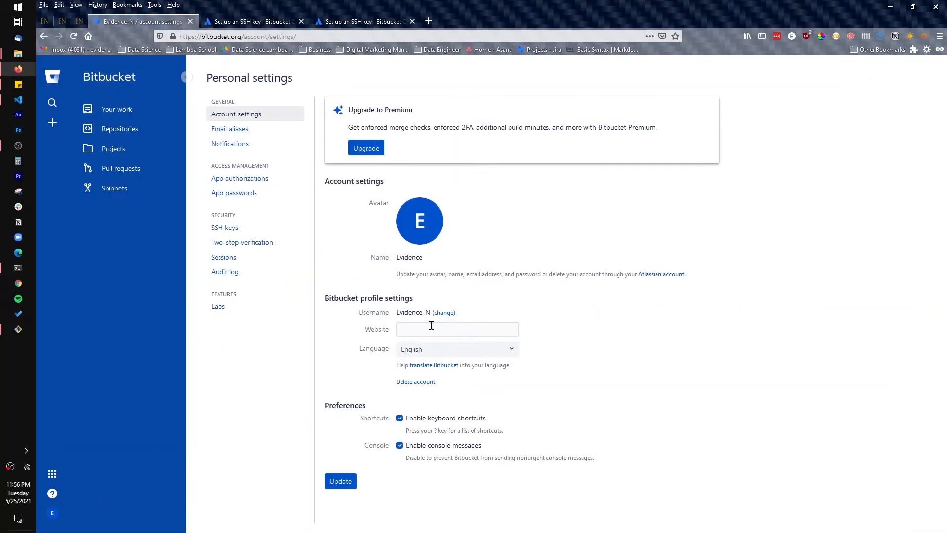
click(227, 231)
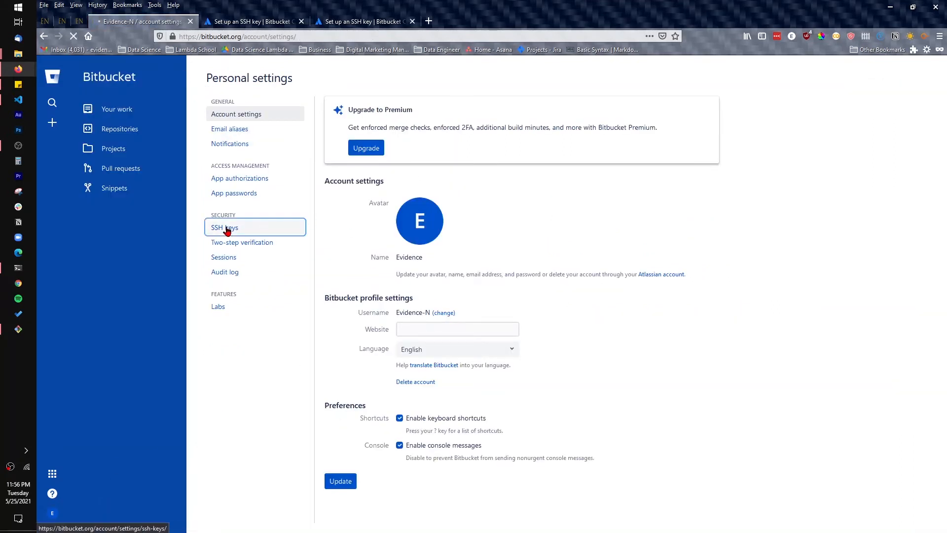
click(340, 141)
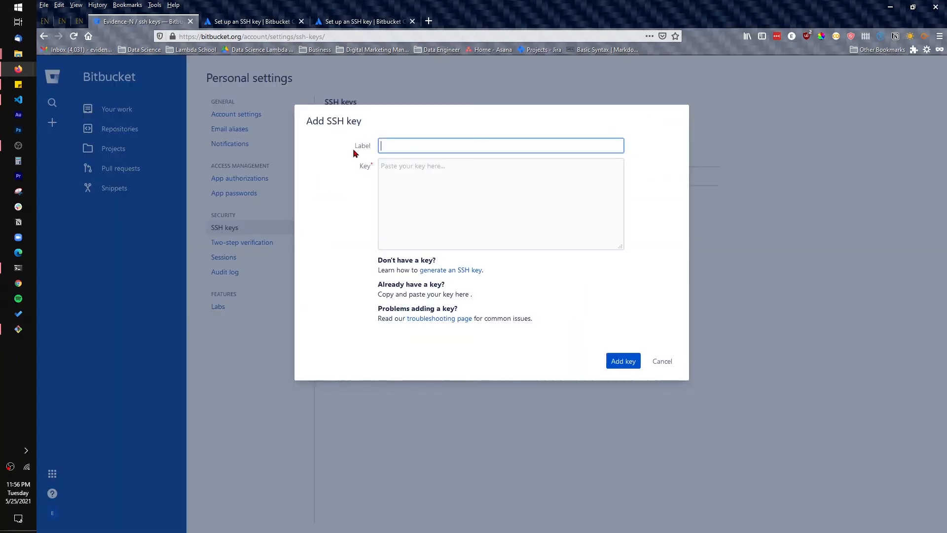
Paste the copied public key as the new SSH key's content and check its beginning
click(489, 195)
key(ctrl+v)
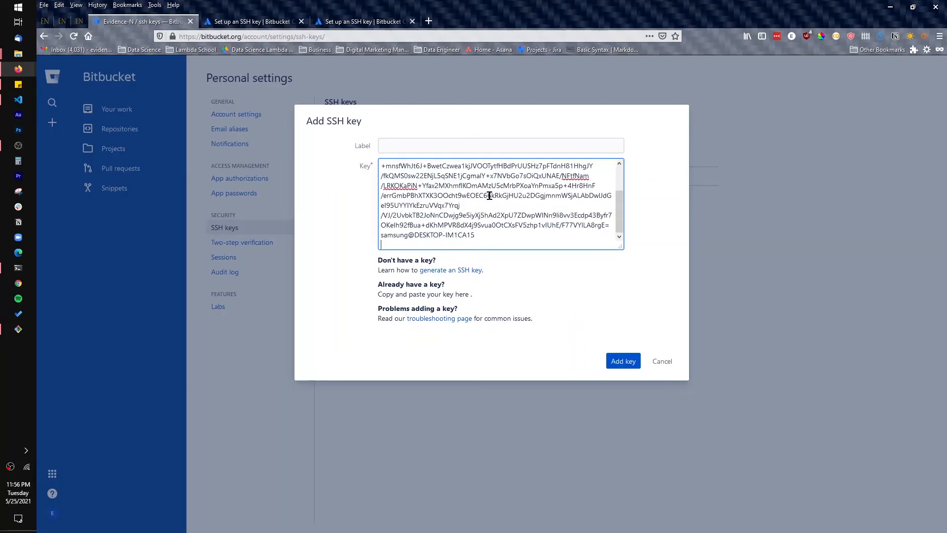
scroll(490, 196, up, 2)
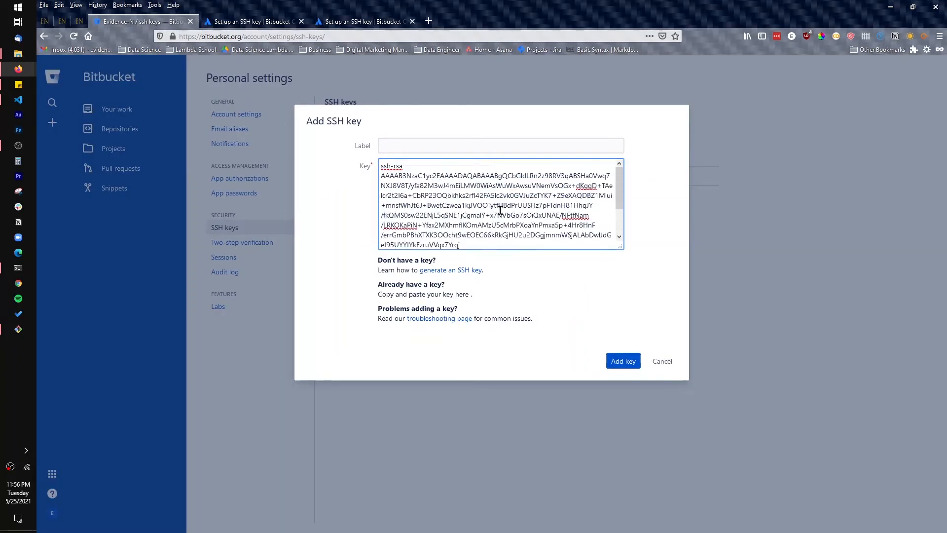
Label the new SSH key "Samsung Windows SSH" and add it to the account
click(502, 146)
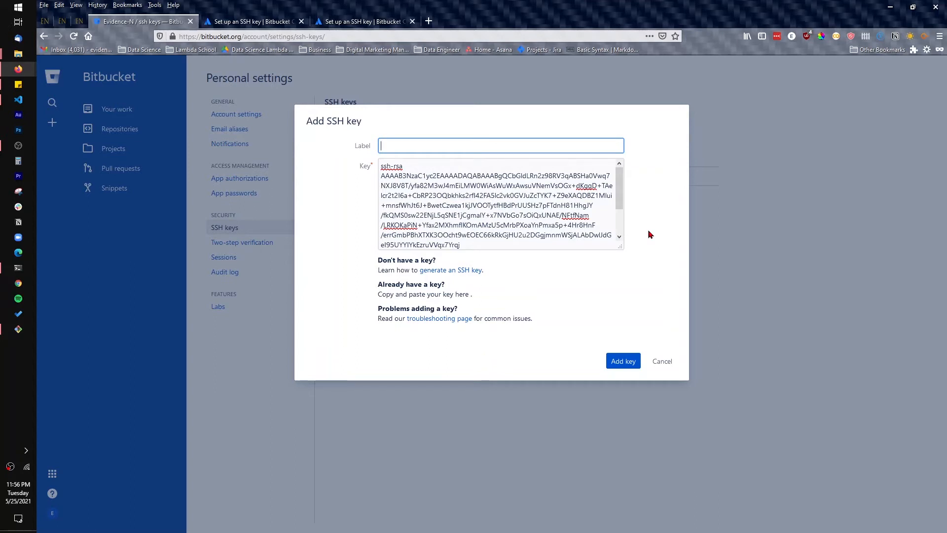
text(Windows SSH)
key(Home)
text(Samung)
click(393, 150)
text(s)
drag(456, 145, 384, 144)
click(411, 145)
click(623, 363)
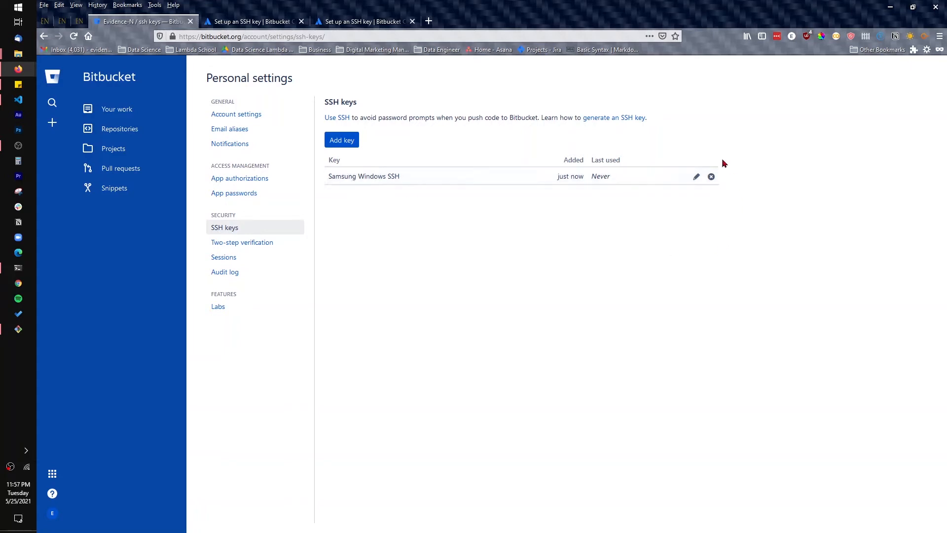
Return to the terminal, examine the known_hosts and id_rsa entries in the .ssh listing, and reposition the terminal window
click(22, 274)
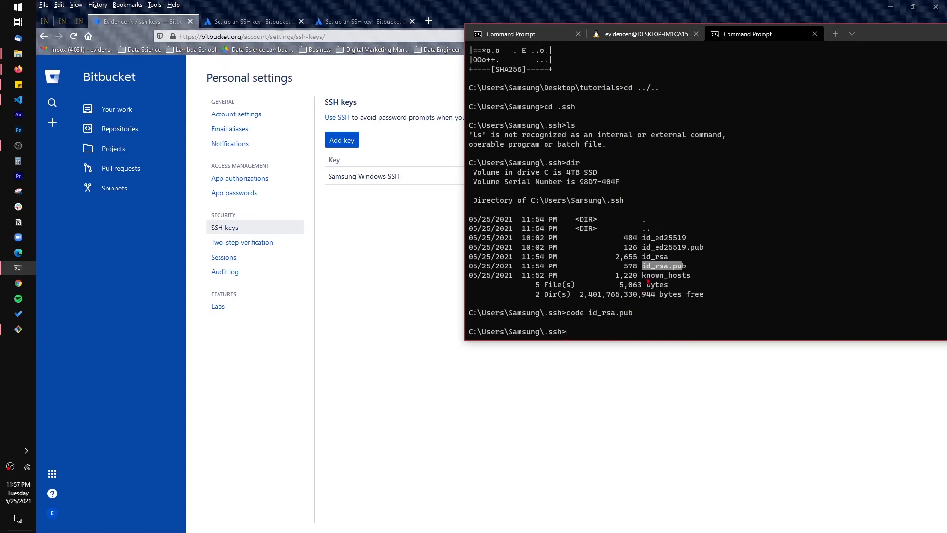
drag(642, 276, 686, 277)
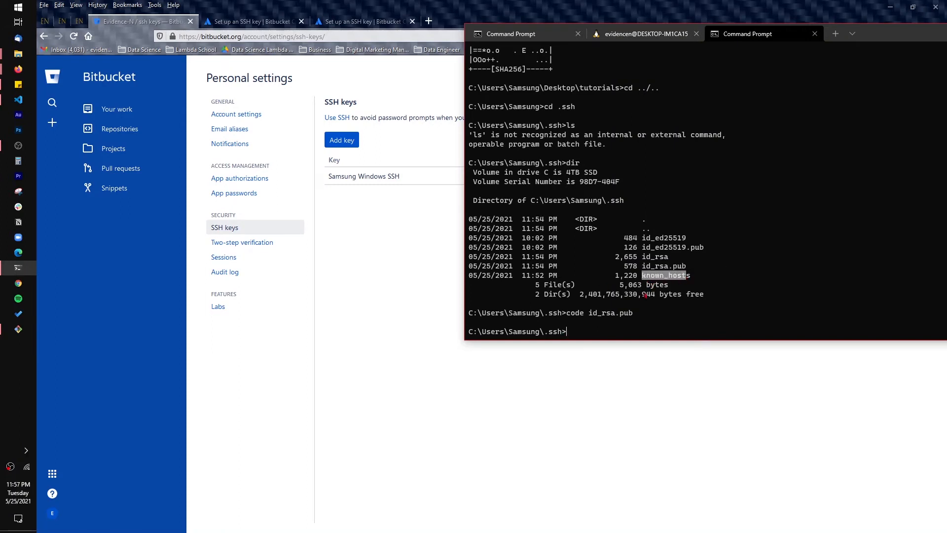
click(579, 328)
drag(644, 260, 674, 260)
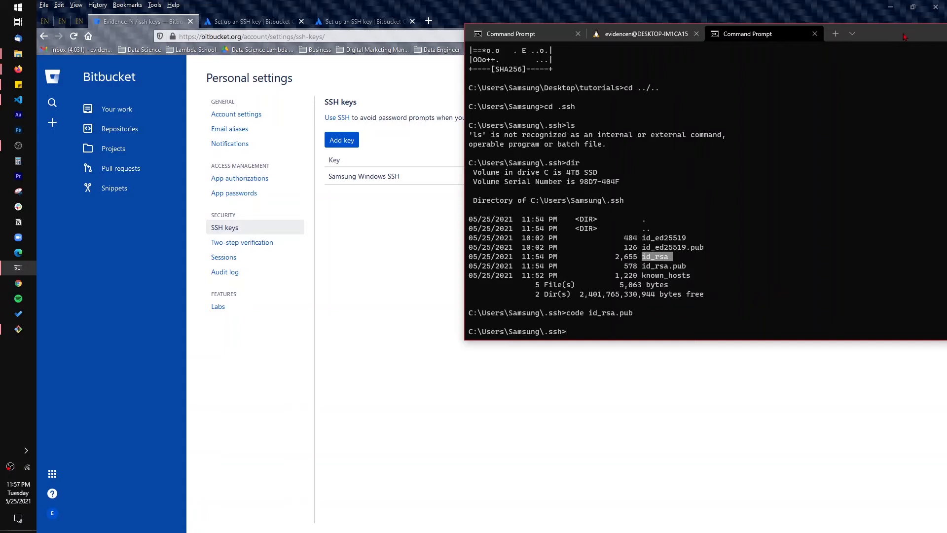
drag(904, 36, 866, 42)
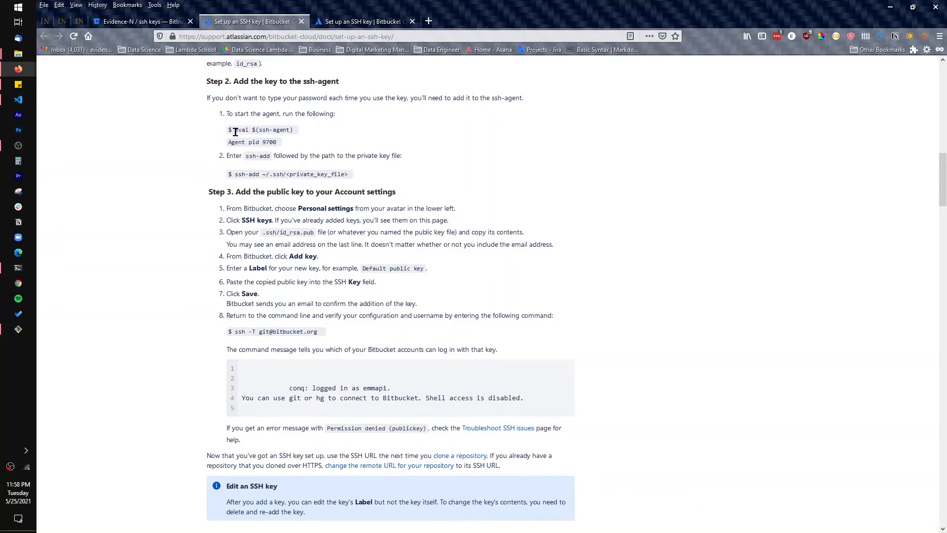
Consult the SSH guide's command for starting the agent, "eval $(ssh-agent)", and return to the terminal
drag(235, 130, 302, 134)
key(ctrl+c)
double_click(235, 132)
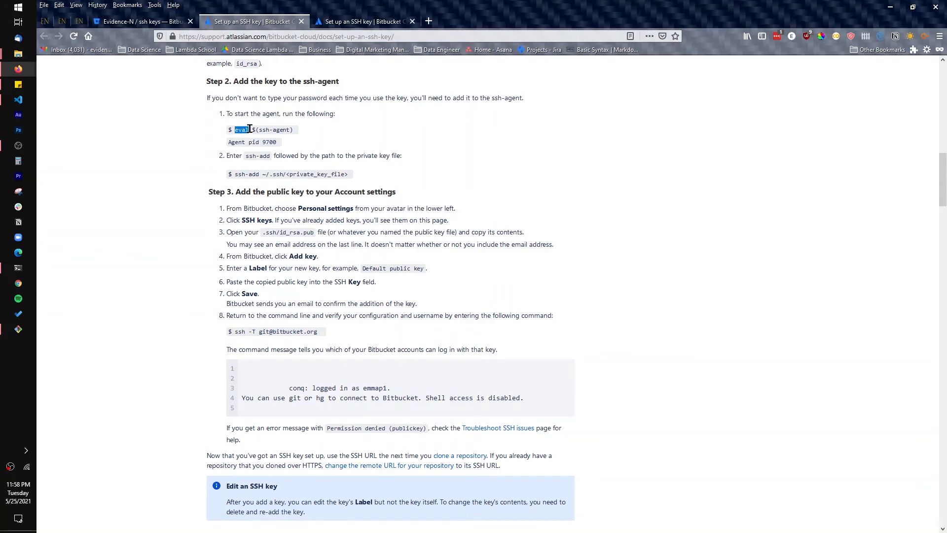
click(419, 145)
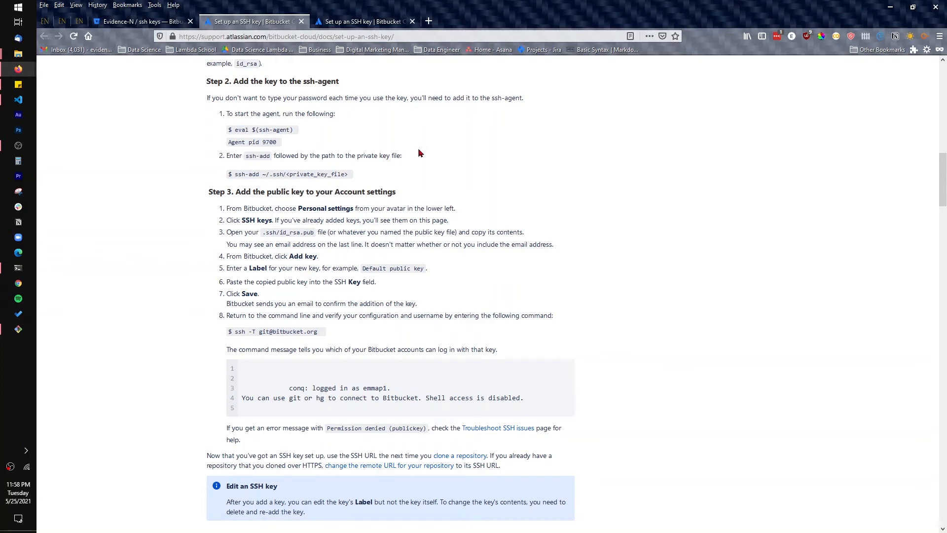
click(31, 272)
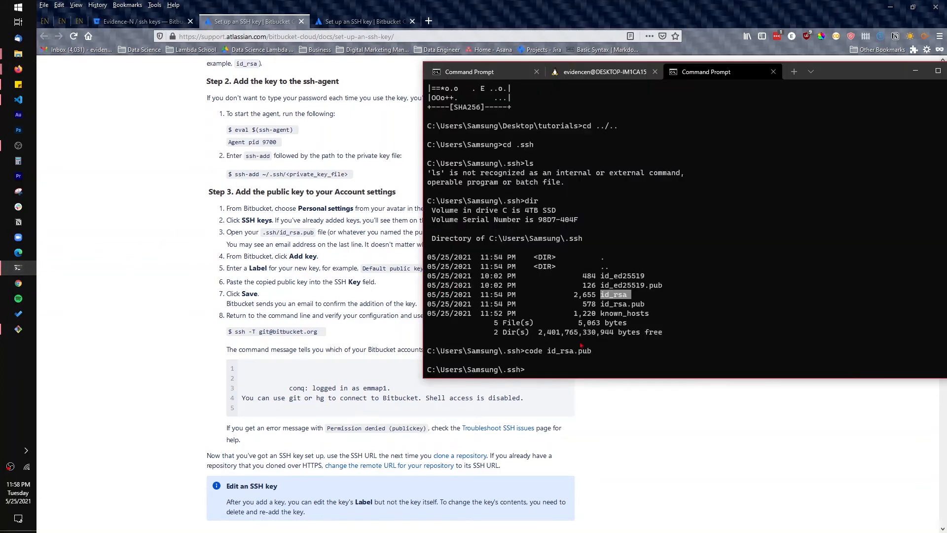
Try to start the SSH agent in the Command Prompt with "eval $(ssh-agent)" and check the output
right_click(542, 367)
right_click(532, 375)
key(BackSpace)
key(BackSpace)
key(BackSpace)
key(BackSpace)
key(BackSpace)
key(BackSpace)
right_click(720, 331)
key(Return)
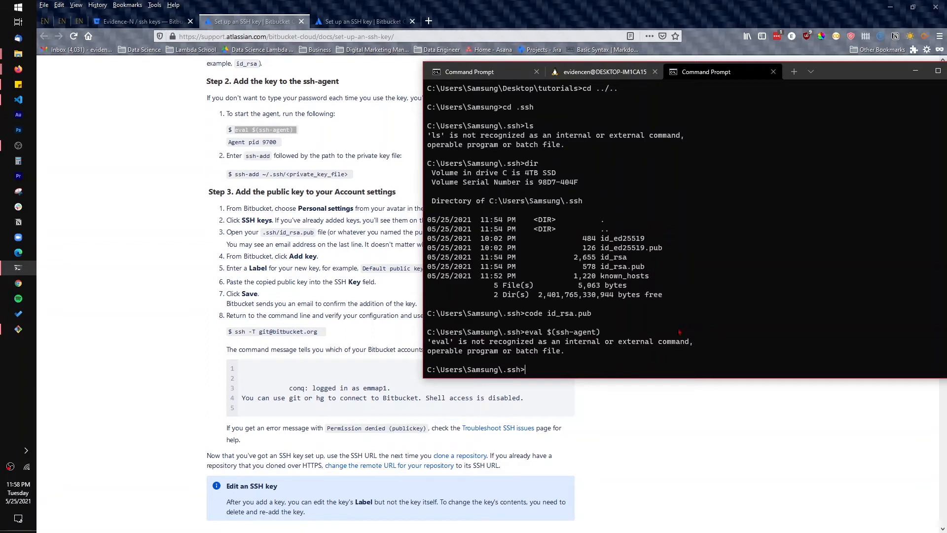
drag(448, 344, 589, 359)
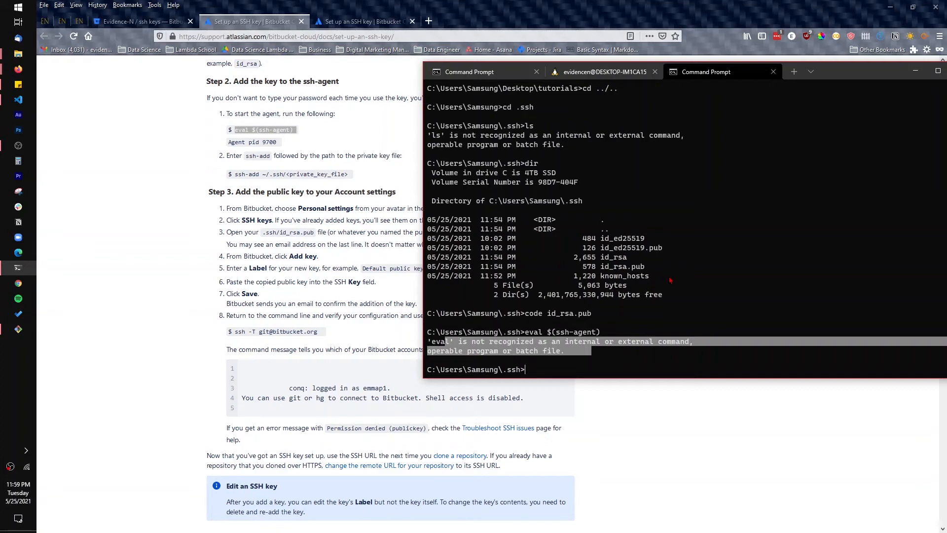
Switch to the Git Bash window, move it higher on the screen, and list the .ssh folder's contents with ls
click(301, 173)
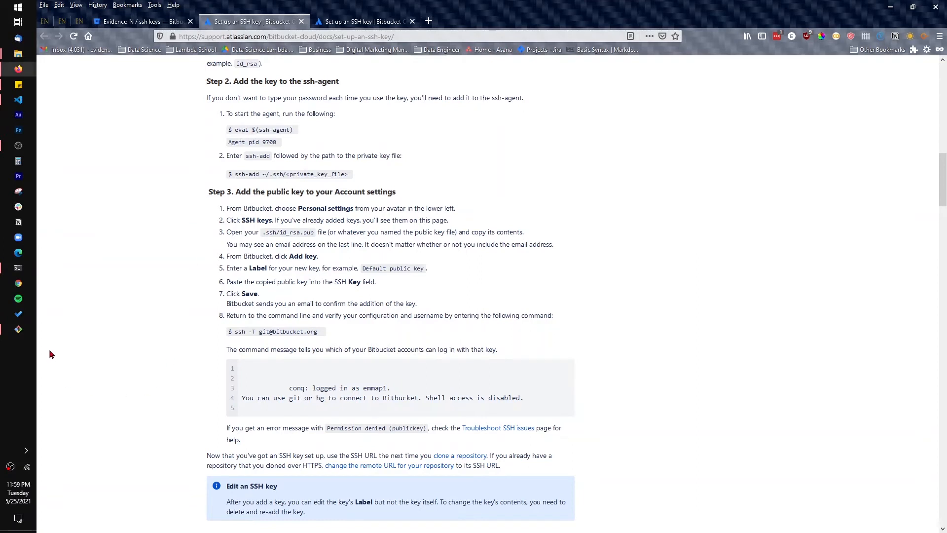
click(18, 332)
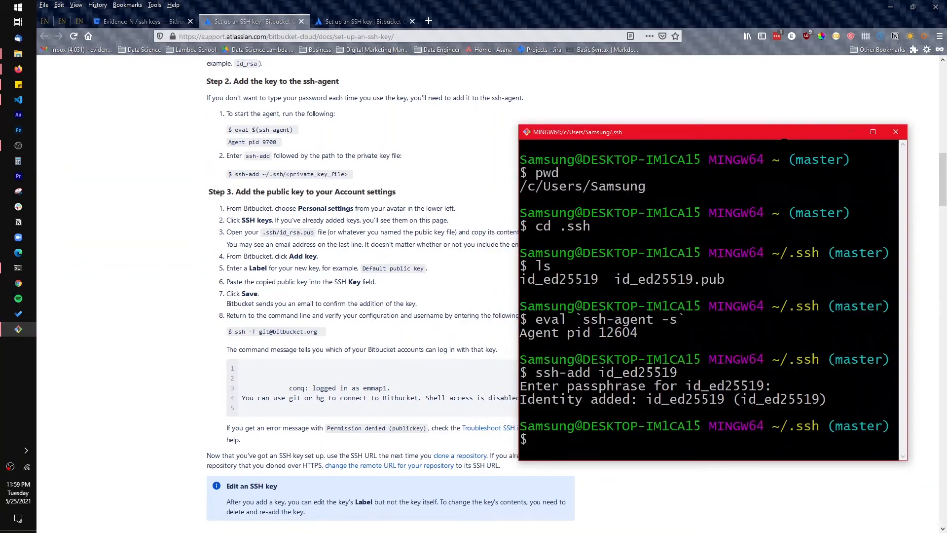
drag(785, 139, 779, 84)
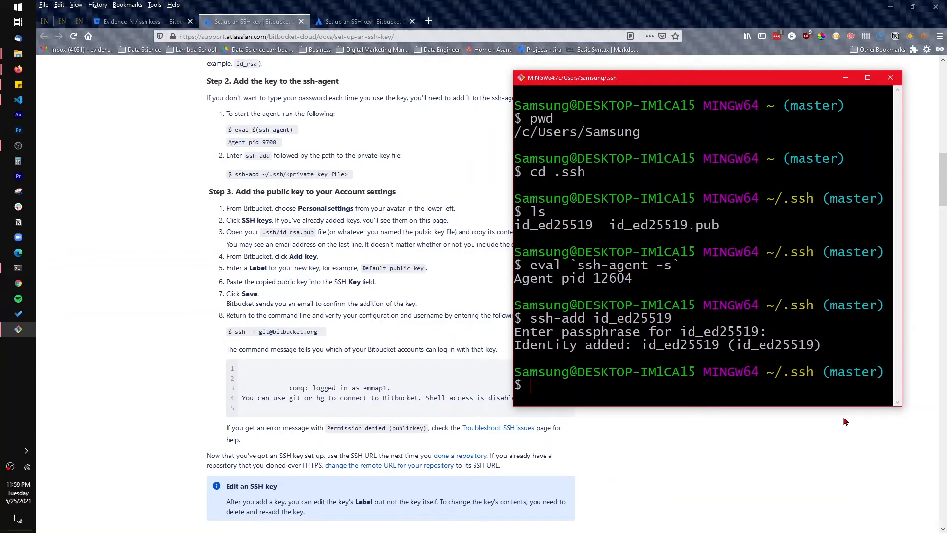
text(ls)
key(Return)
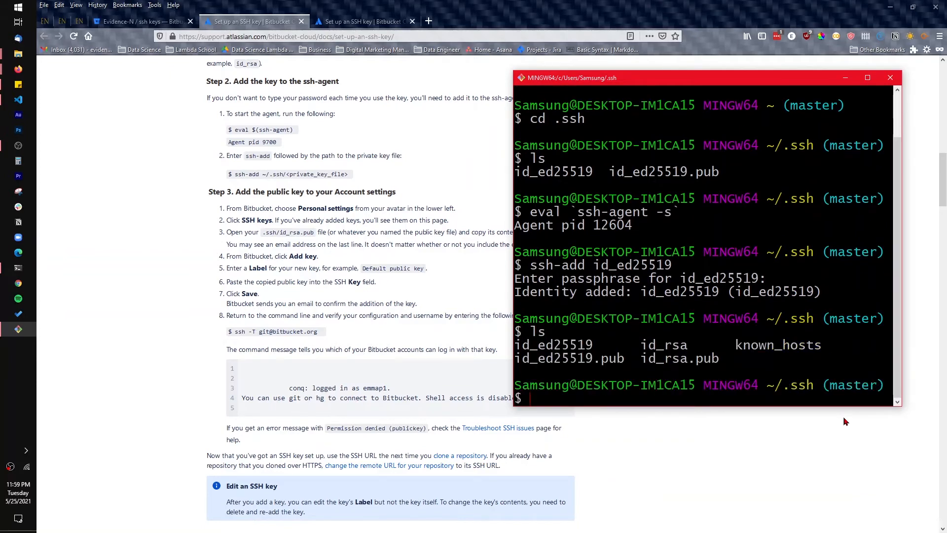
Start the SSH agent in Git Bash with "eval $(ssh-agent)" and check the returned agent process ID
drag(768, 318, 806, 318)
right_click(552, 398)
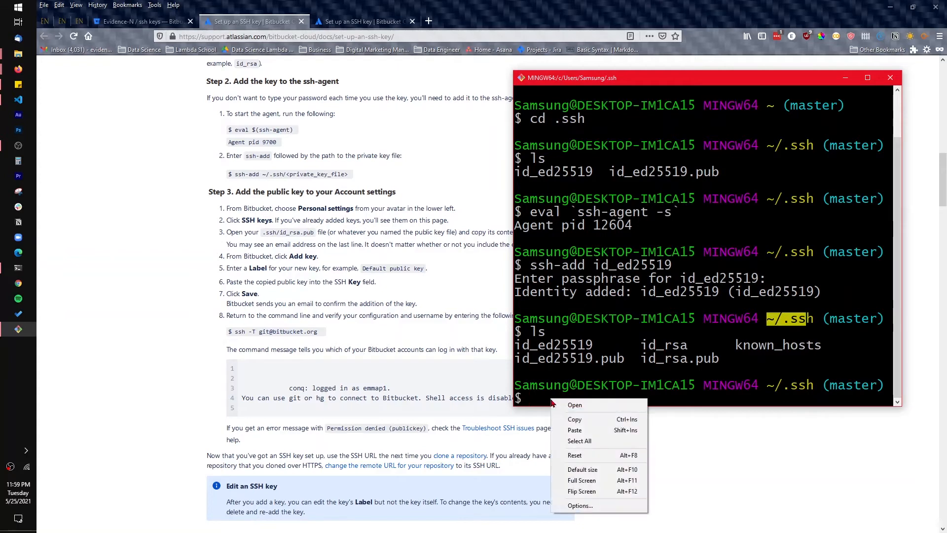
click(614, 432)
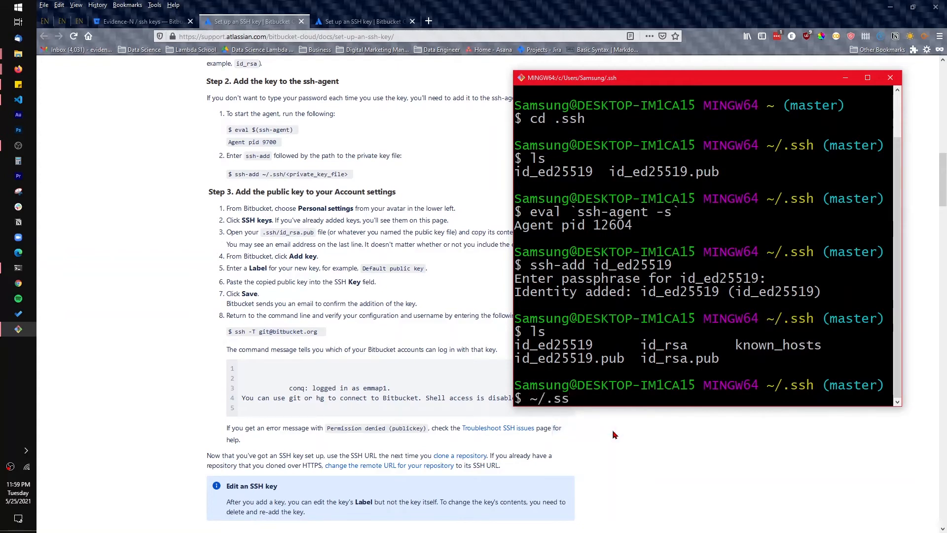
key(BackSpace)
key(BackSpace)
key(BackSpace)
key(BackSpace)
key(BackSpace)
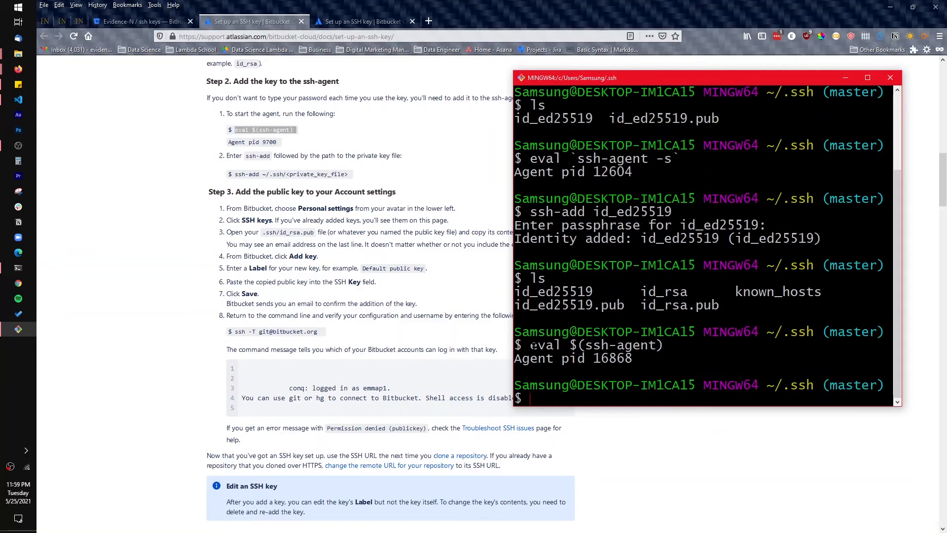
drag(522, 345, 651, 358)
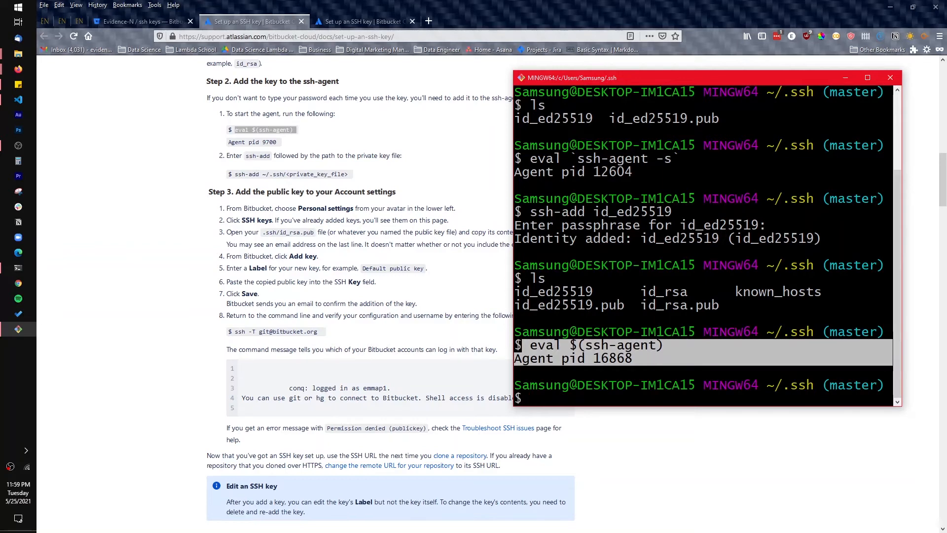
drag(632, 359, 550, 361)
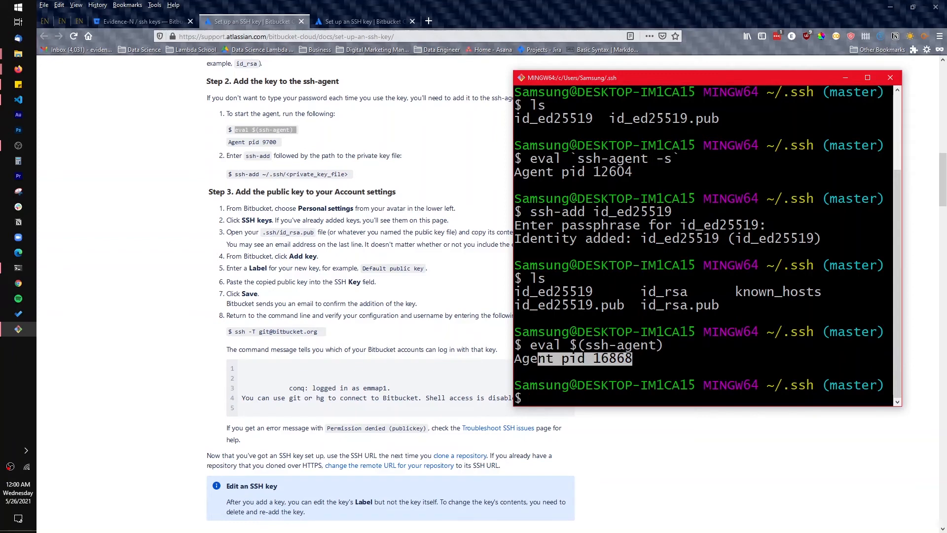
Compare the SSH guide's ssh-add command and key path with the id_rsa file and current folder in Git Bash
drag(633, 292, 680, 293)
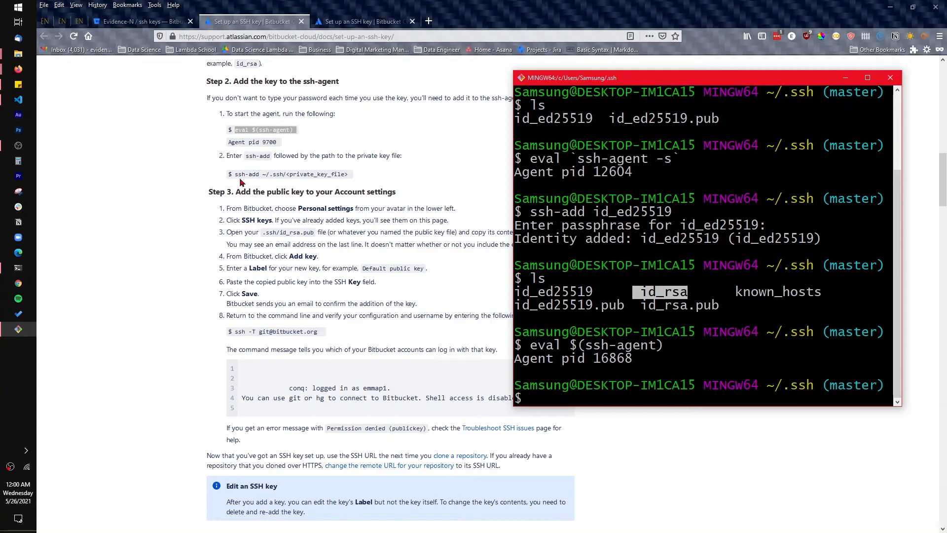
drag(232, 175, 355, 173)
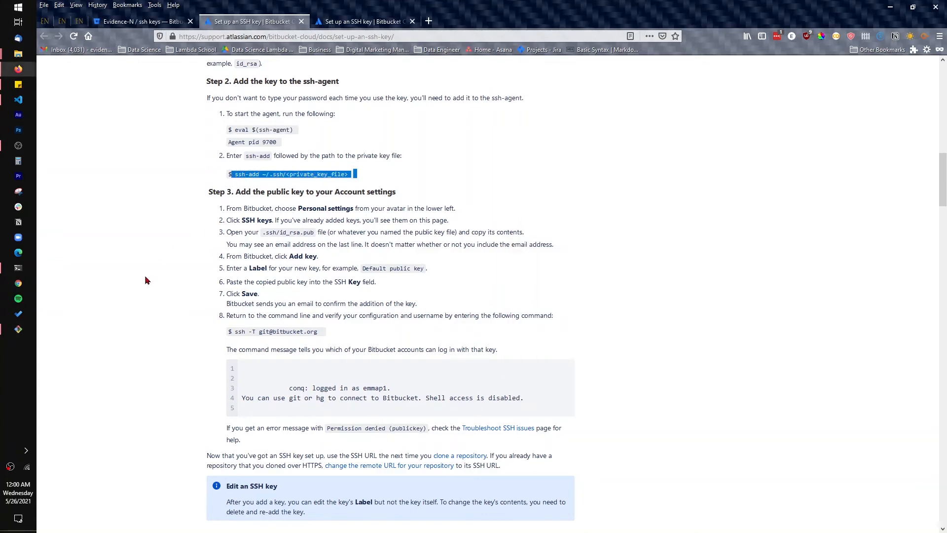
click(18, 329)
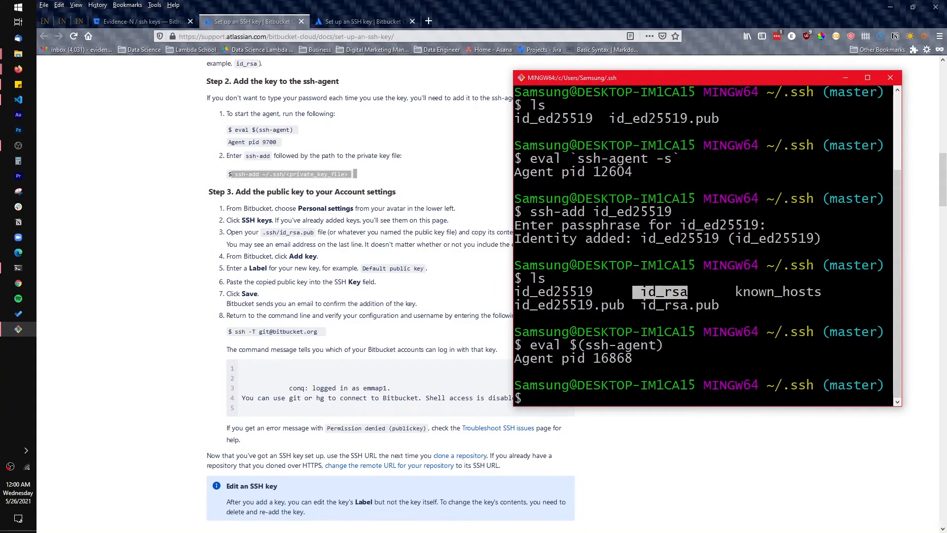
drag(775, 386, 813, 386)
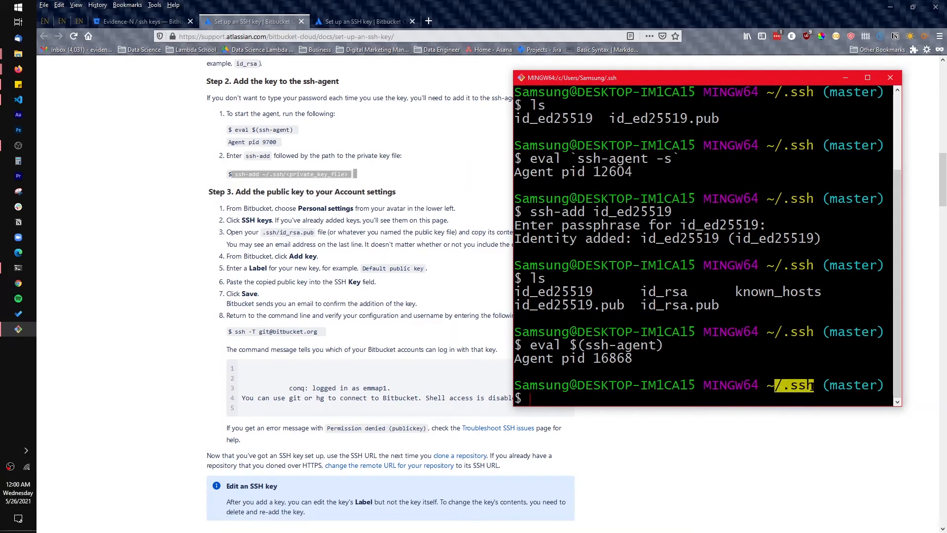
click(352, 184)
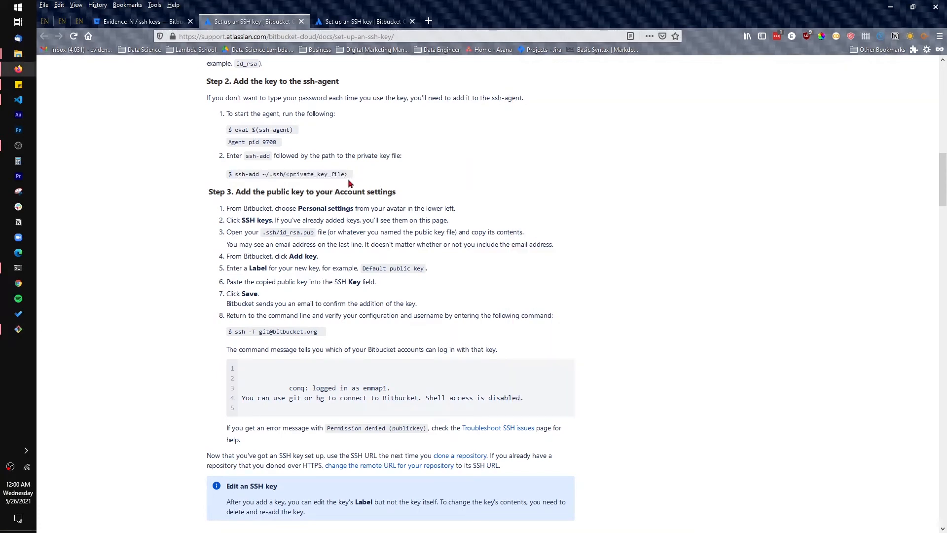
click(18, 329)
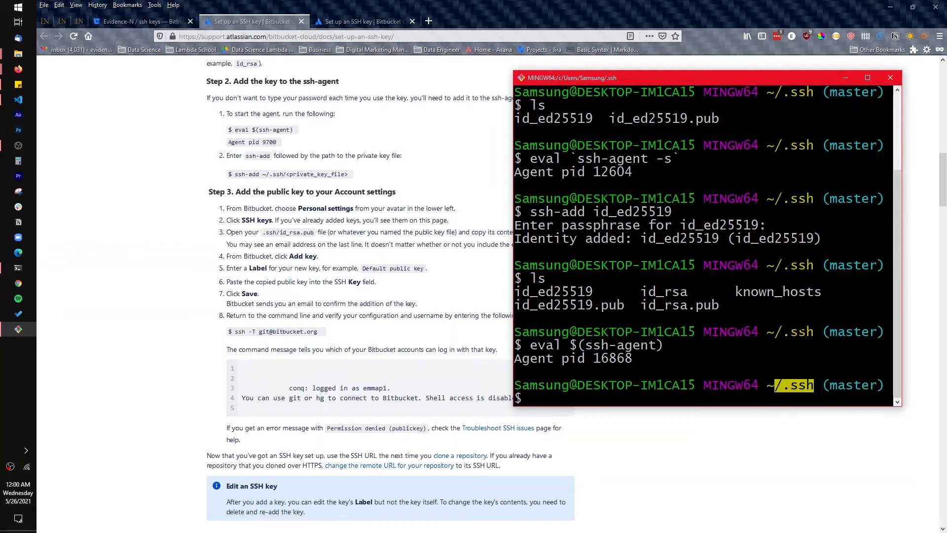
Add the private key to the agent with "ssh-add id_rsa", enter the key's passphrase, and check the added identity
text(ssh)
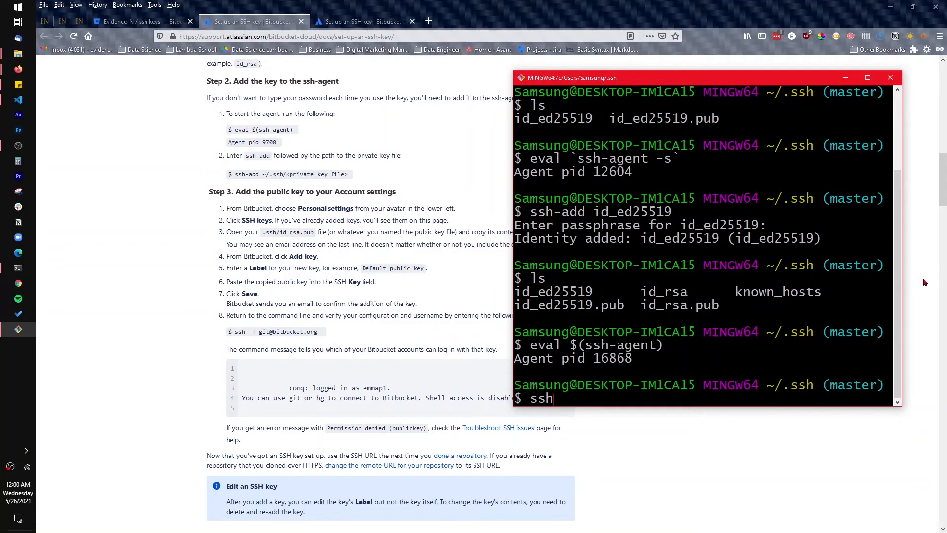
text(-add id_rsa)
key(Return)
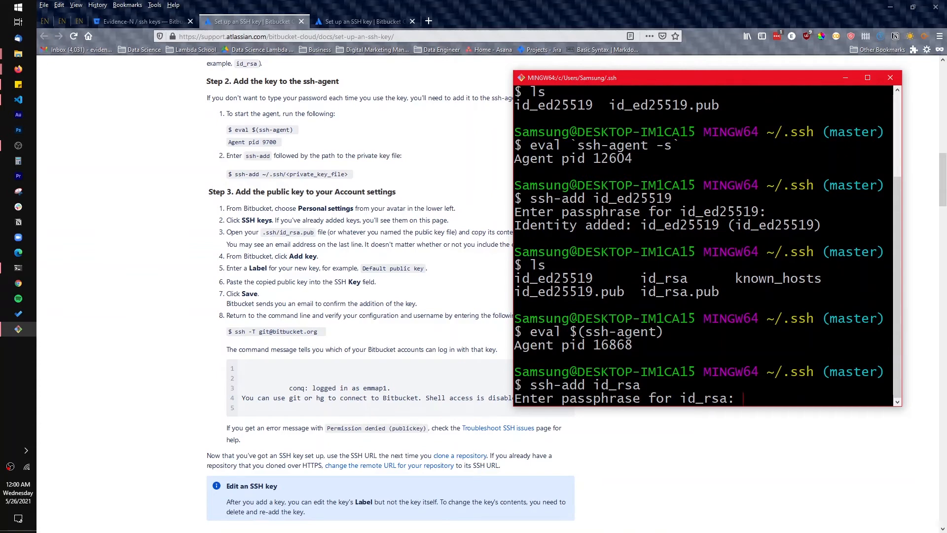
key(Return)
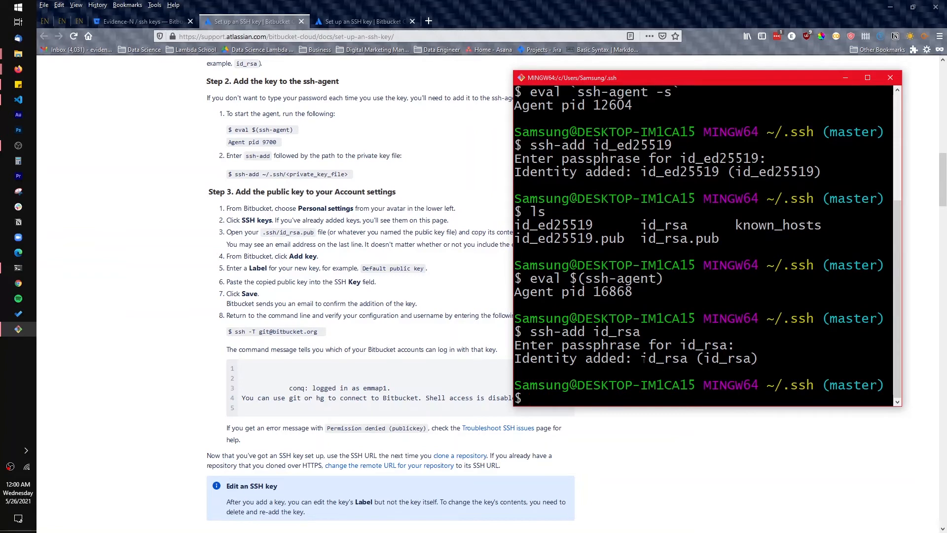
drag(643, 359, 706, 360)
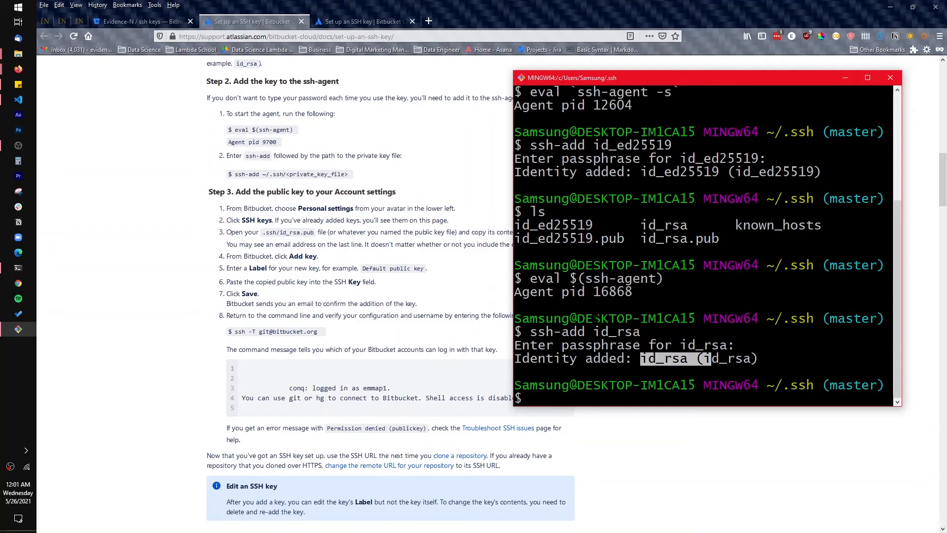
Open the Handy_Code_Scripts repository in Bitbucket and close its local project in Visual Studio Code
click(452, 302)
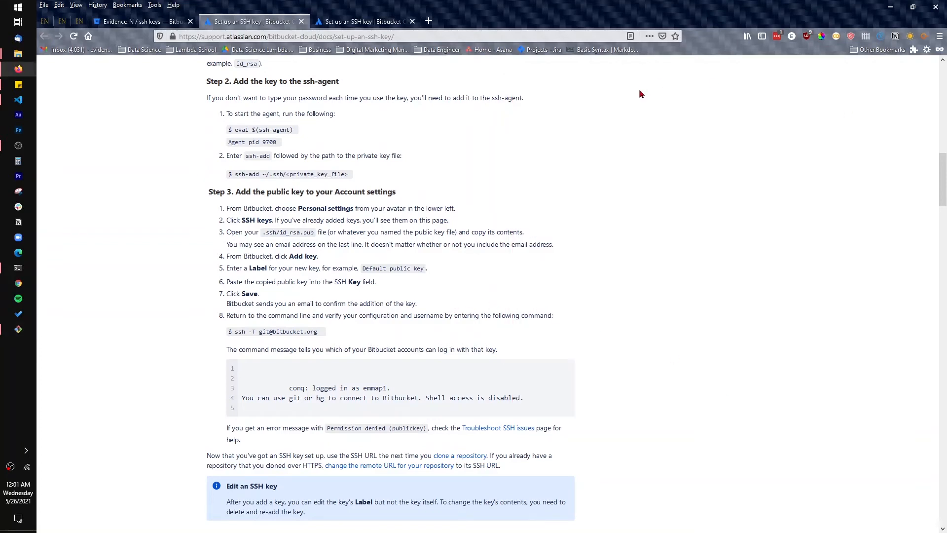
click(167, 22)
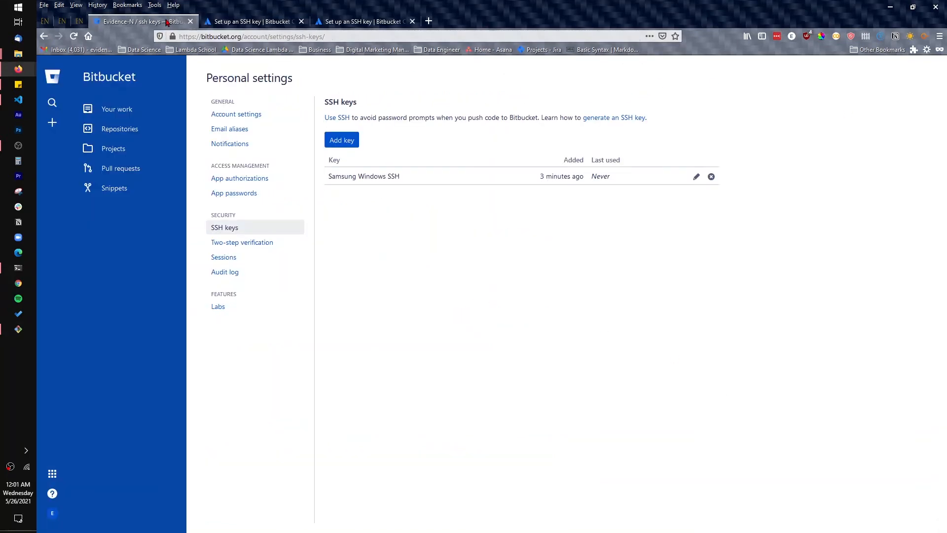
click(18, 99)
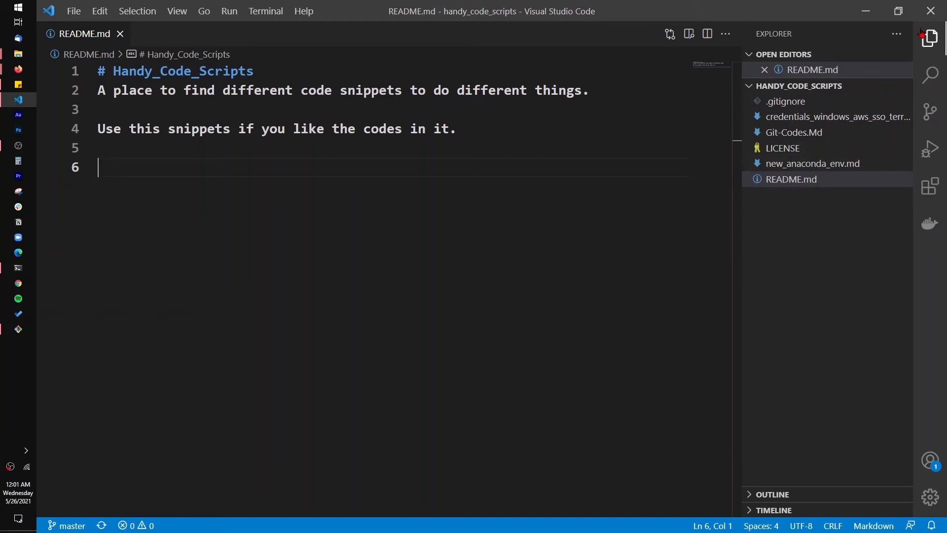
click(931, 12)
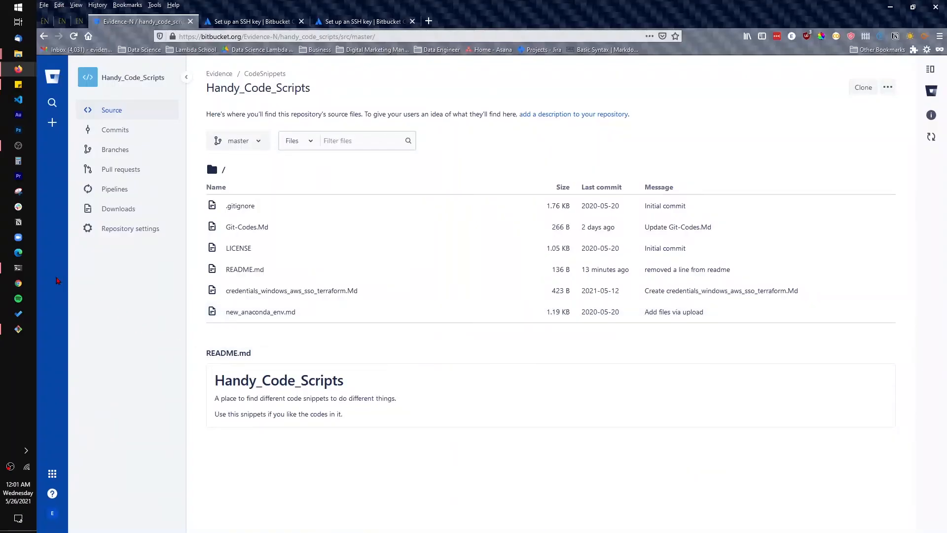
Switch to the Command Prompt, change to the ../Desktop/tutorials folder, and list its contents with dir
click(19, 269)
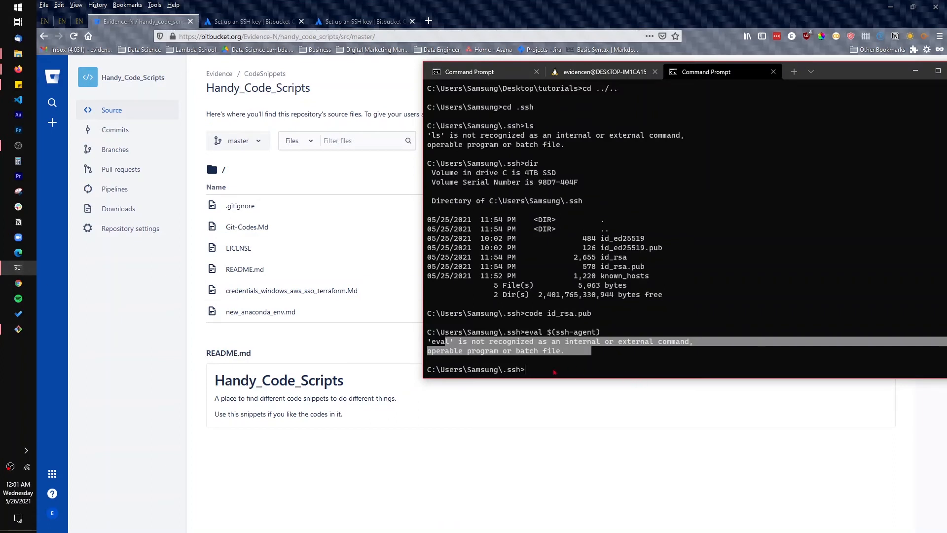
click(550, 369)
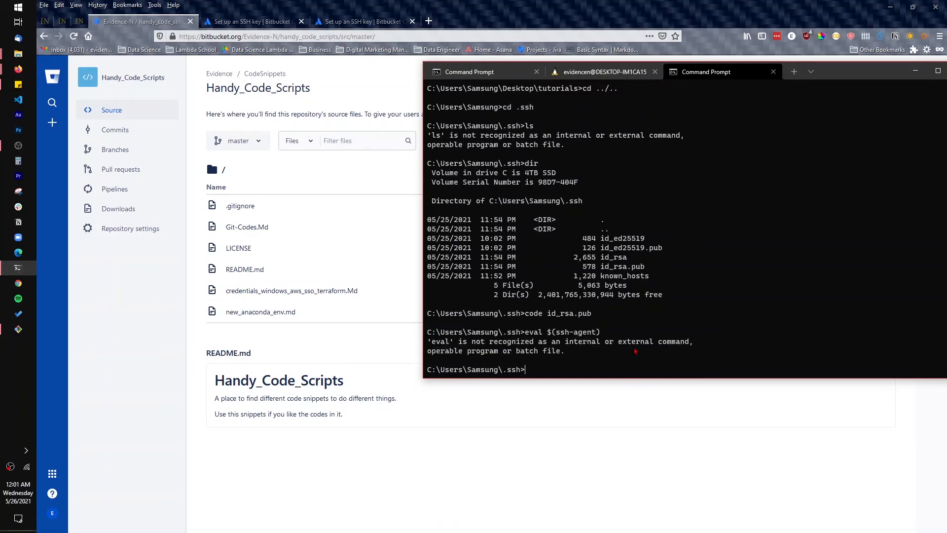
text(cd)
text(../Desktop/tutorials)
key(Return)
text(dir)
key(Return)
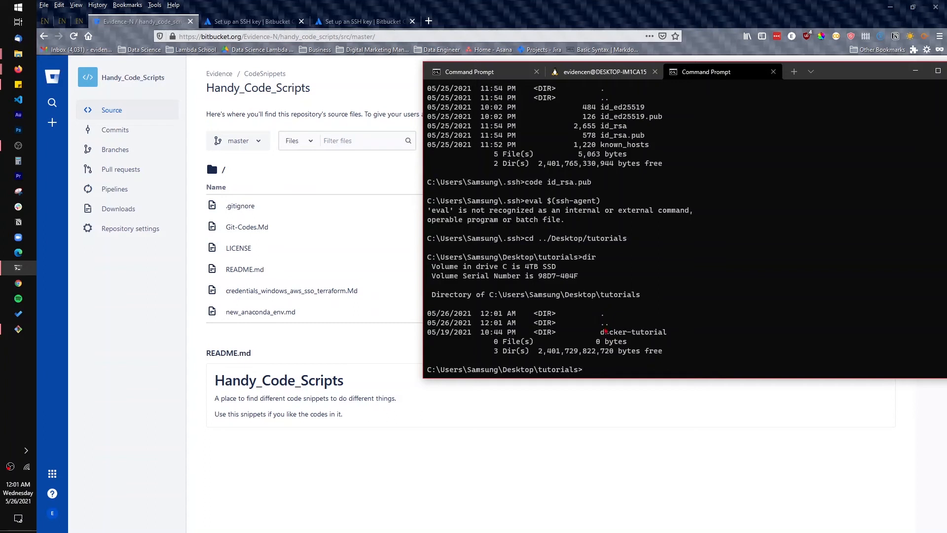
drag(600, 332, 636, 331)
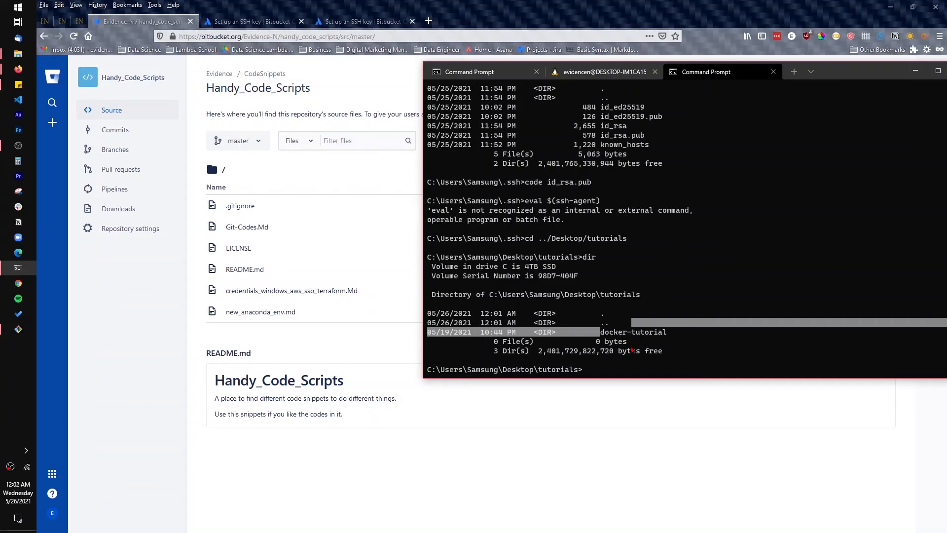
Copy the SSH clone command for the Handy_Code_Scripts repository from Bitbucket and close the clone dialog
click(535, 427)
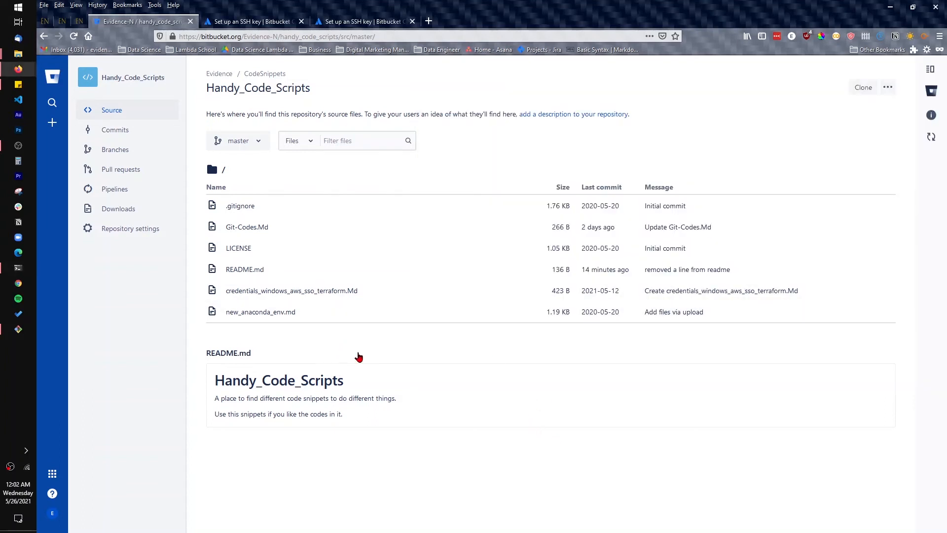
click(871, 87)
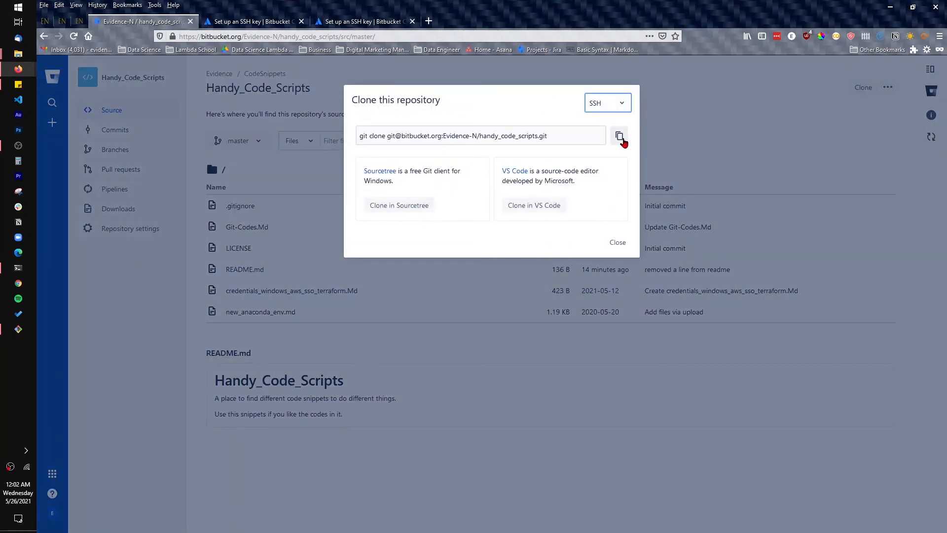
click(612, 103)
click(532, 99)
click(620, 137)
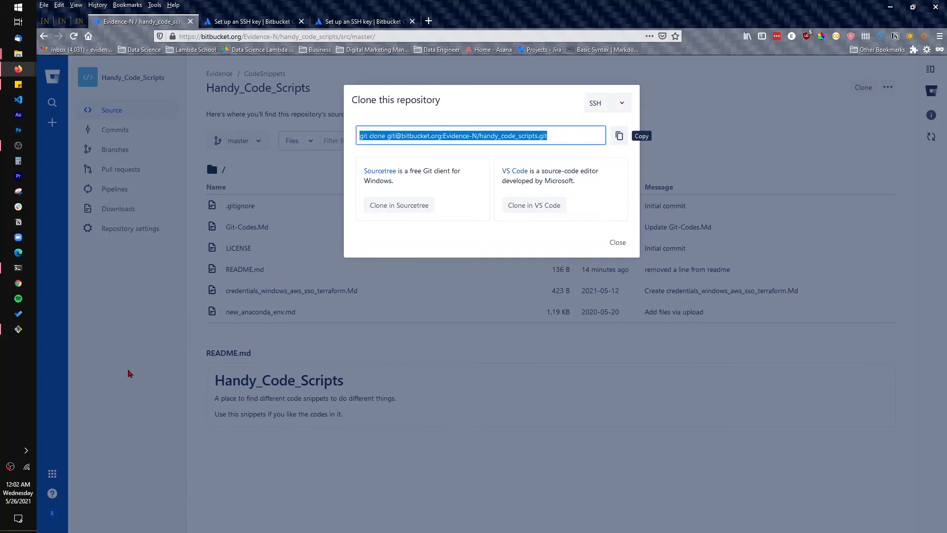
click(784, 405)
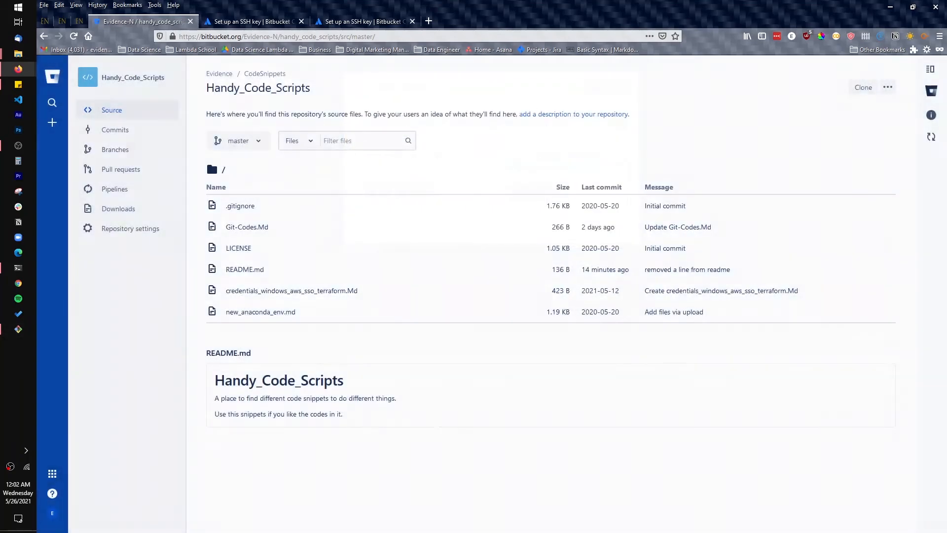
Switch to the Command Prompt, clone the handy_code_scripts repository over SSH with git clone, and enter the key's passphrase
click(15, 271)
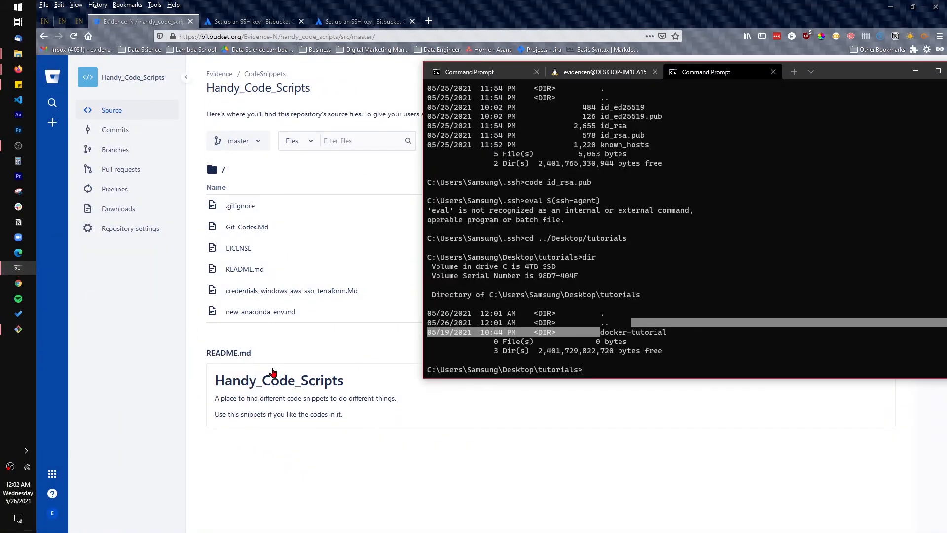
right_click(591, 374)
right_click(591, 373)
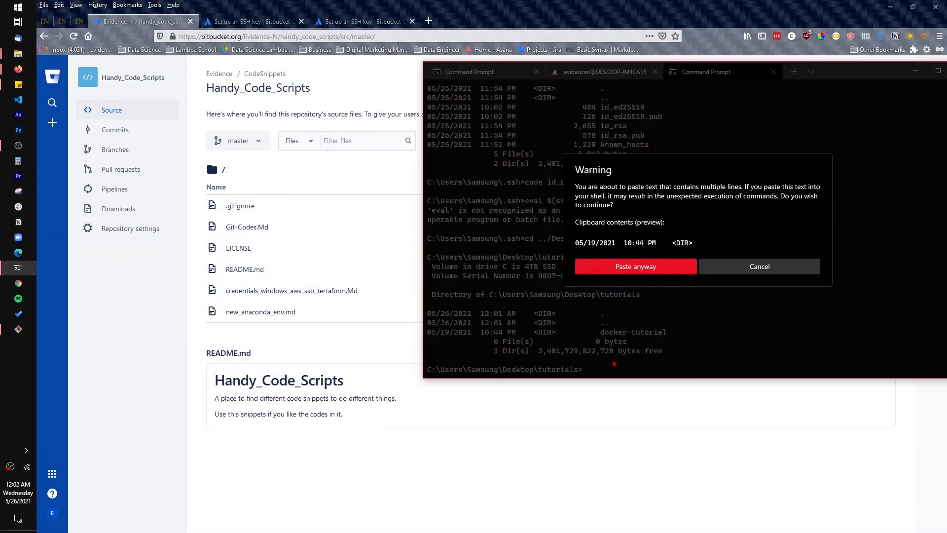
key(Return)
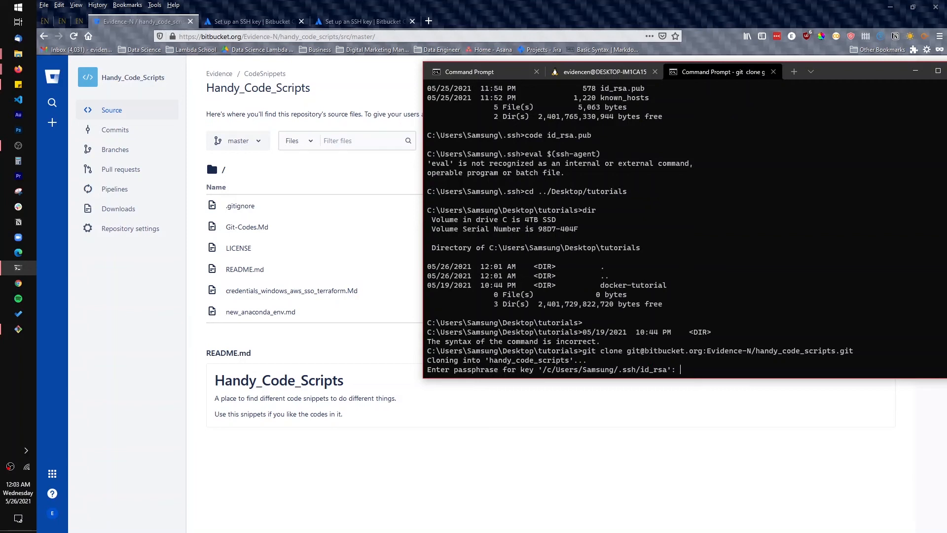
key(Return)
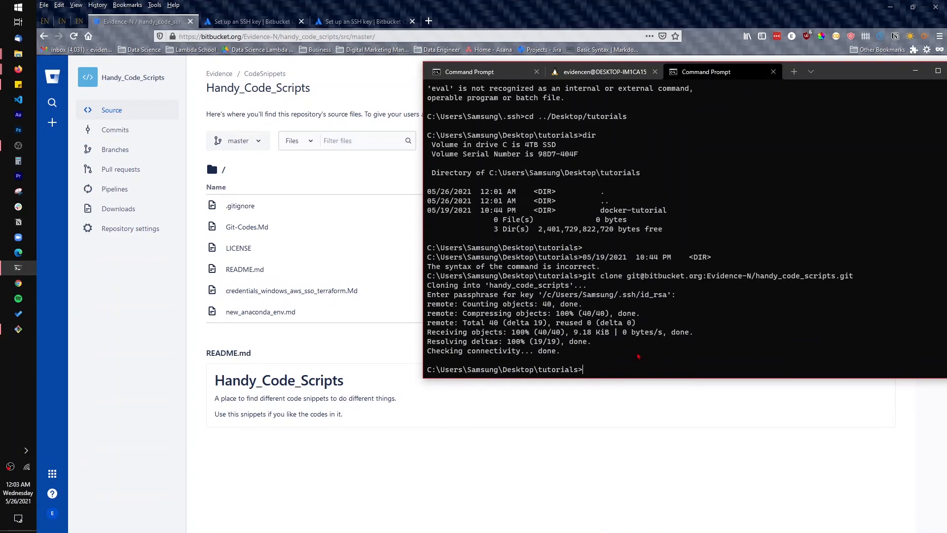
Review the earlier git clone attempt in the terminal history, highlighting its host authenticity and public key permission messages
scroll(650, 325, up, 15)
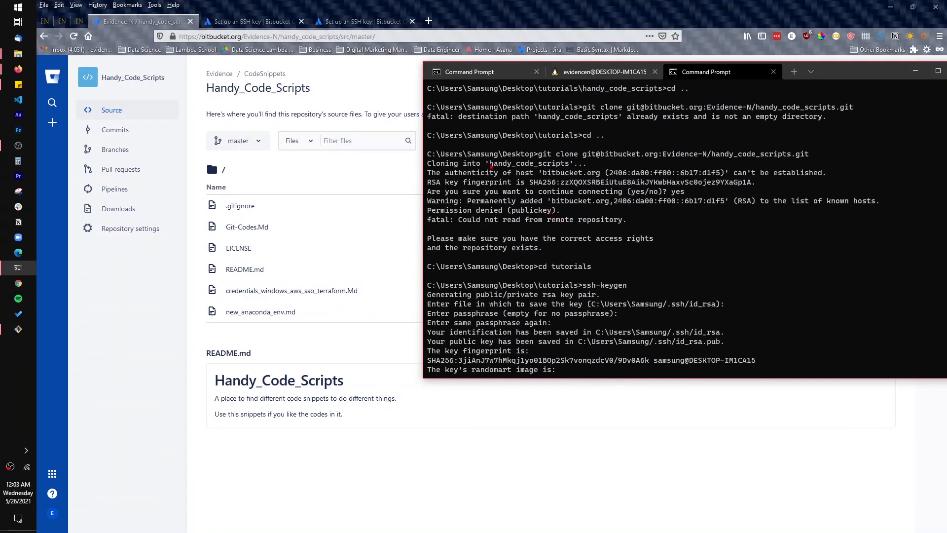
drag(490, 164, 560, 215)
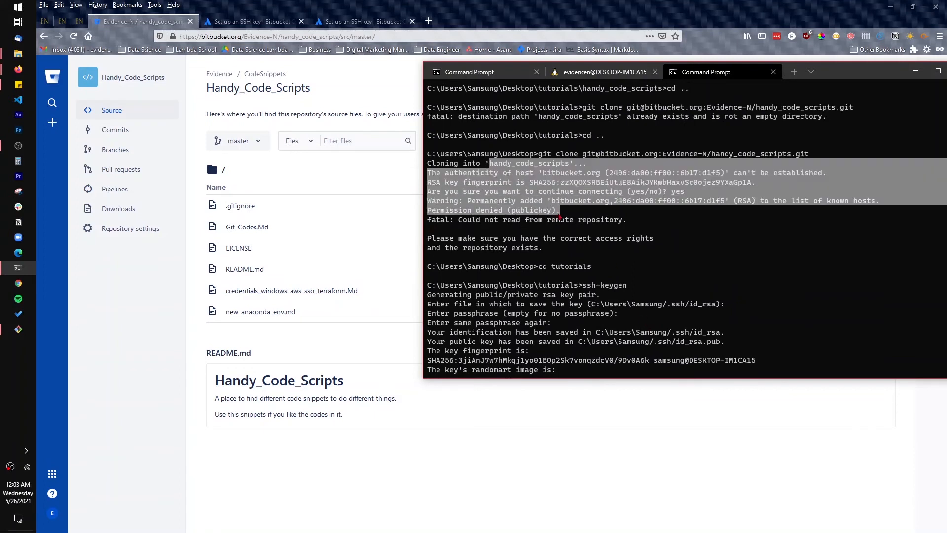
click(469, 215)
drag(469, 201, 542, 248)
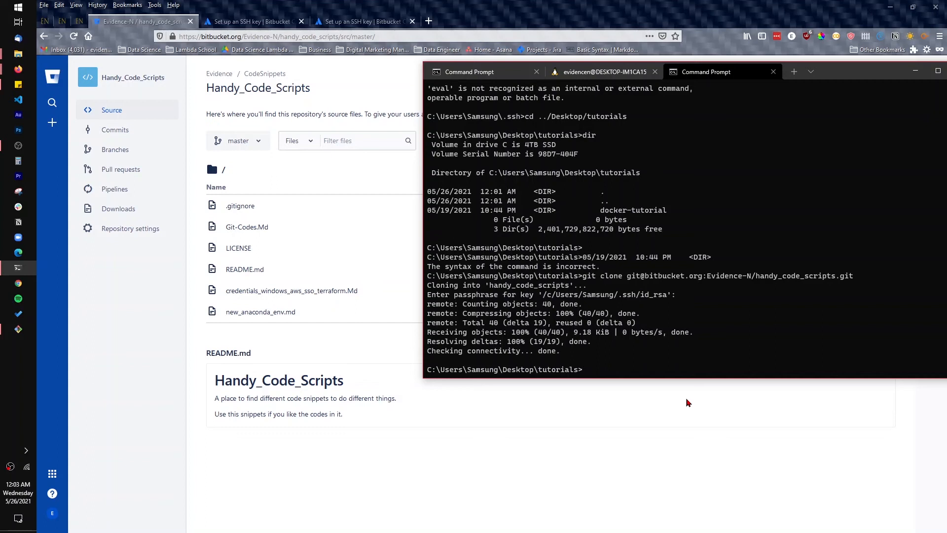
Open the cloned folder in Visual Studio Code with "code handy_code_scripts"
text(code)
text( .)
key(Return)
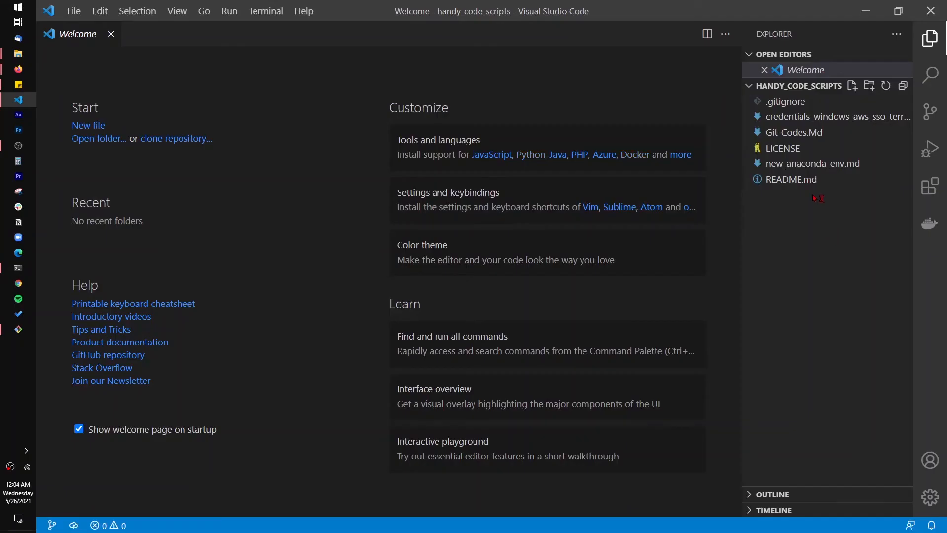
Add the line "Added SSH to bitbucket" on line 6 of README.md and save the file
click(803, 183)
click(468, 174)
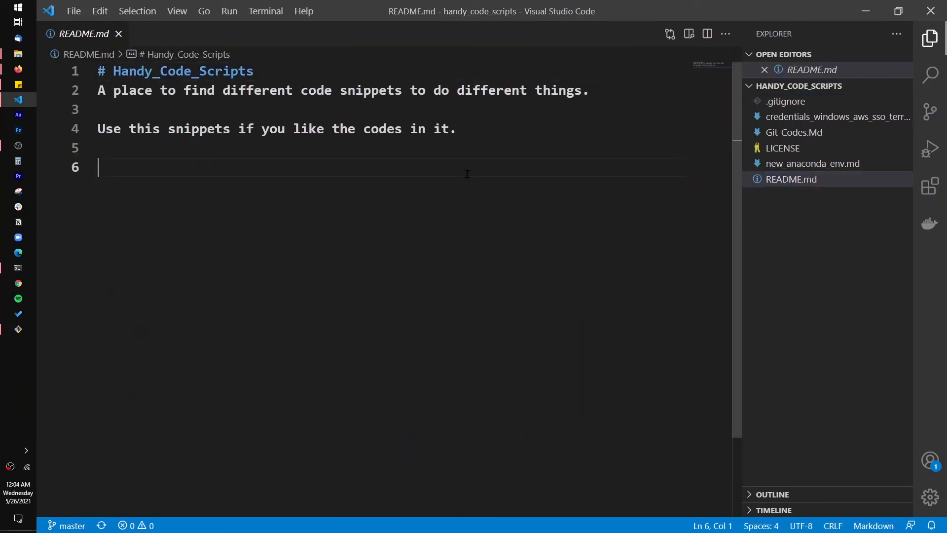
text(A)
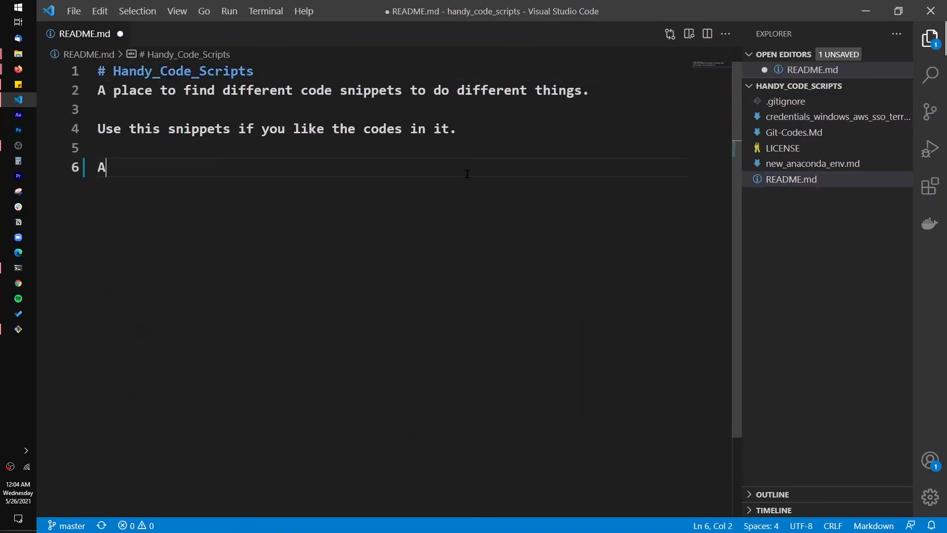
text(dded SSH )
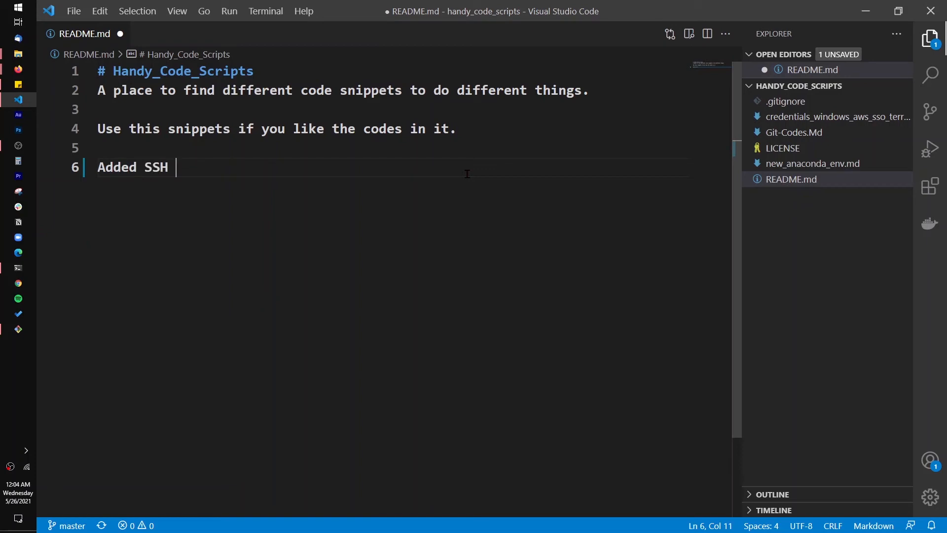
text(to bitbucket)
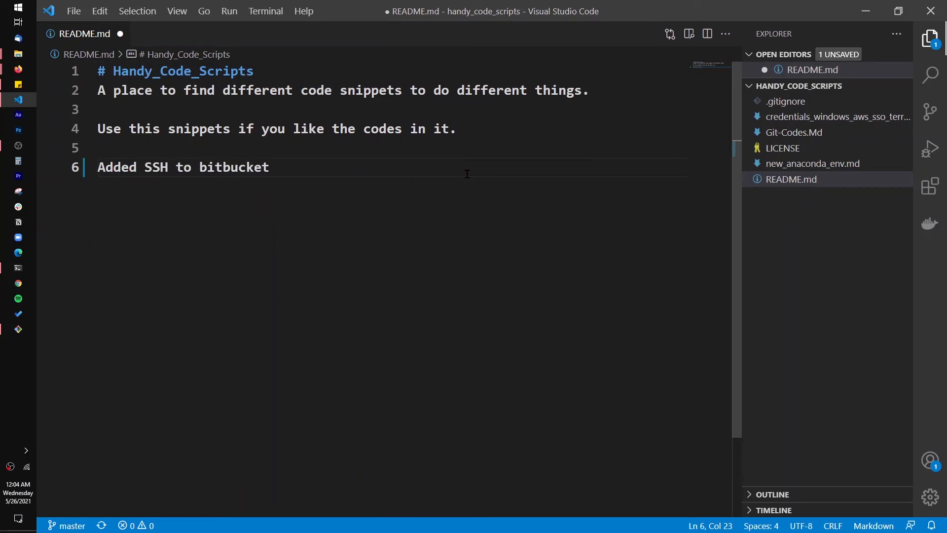
key(ctrl+s)
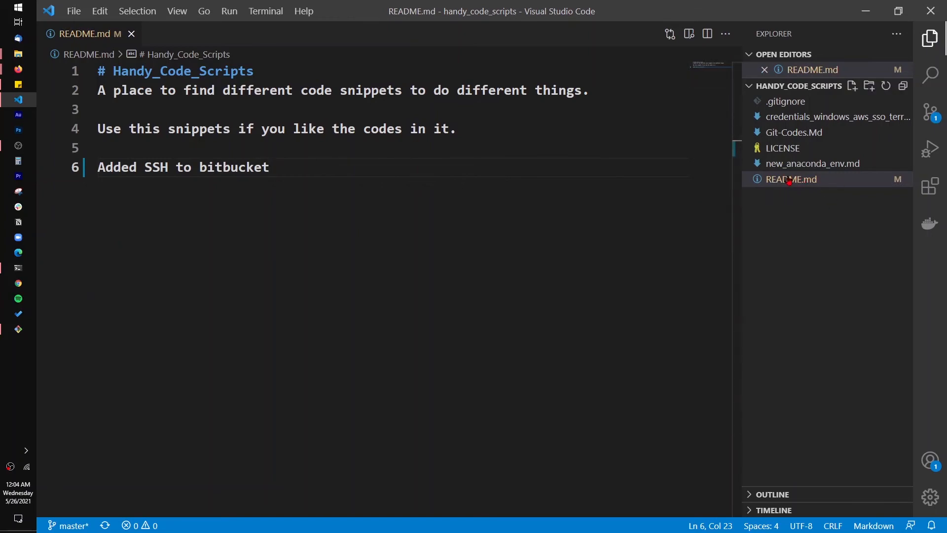
Return to the Command Prompt, change to the handy_code_scripts folder, and list its contents with dir
click(866, 11)
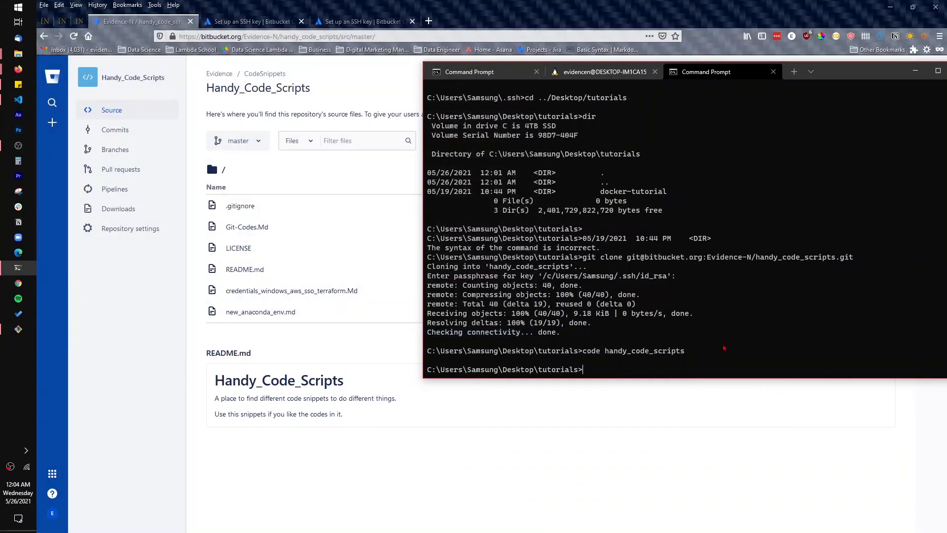
text(cd h)
key(Tab)
key(Return)
text(dir)
key(Return)
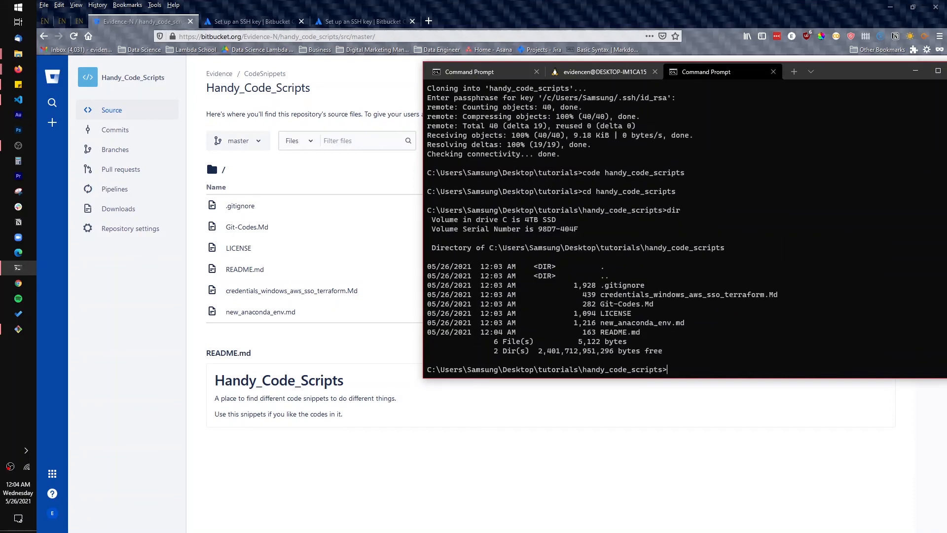
Check the repository's changes with "git status" and stage them all with "git add ."
text(git status)
key(Return)
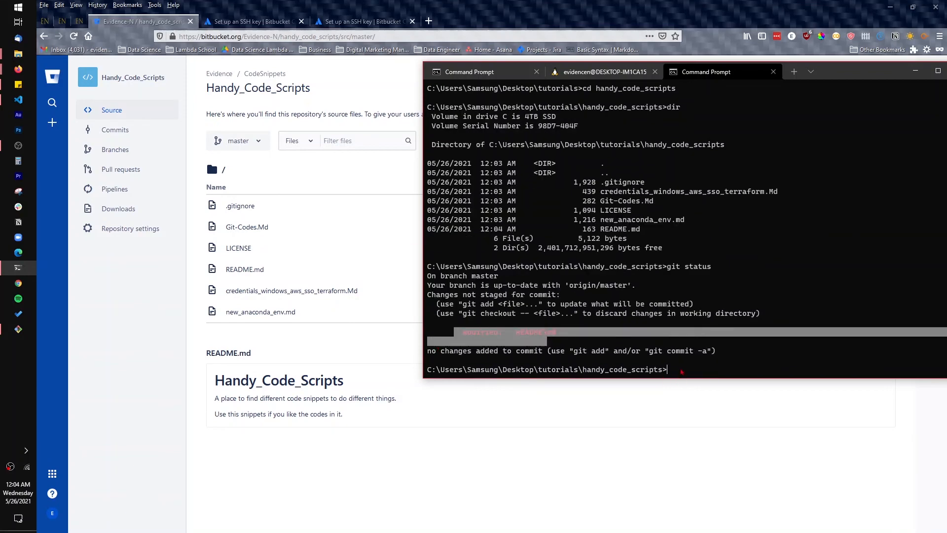
text(git add .)
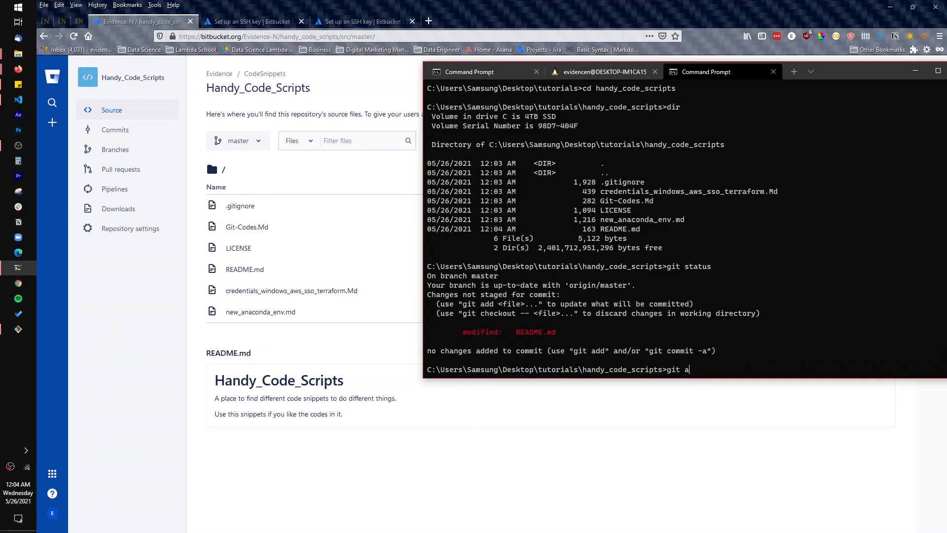
key(Return)
Commit the staged change with the message "added ssh to bitbucket"
text(git c)
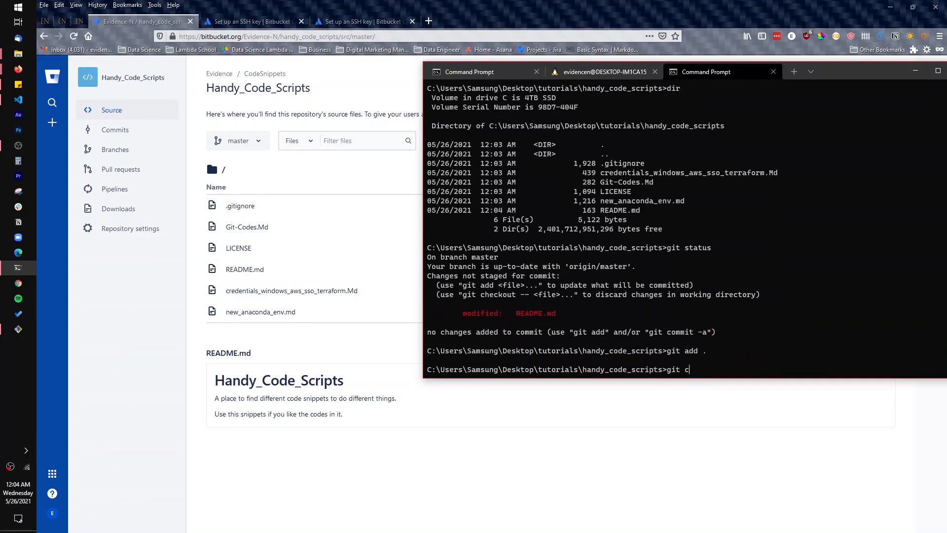
text(ommit -m "a")
key(Left)
text(added ssh t)
text(o bitbucket)
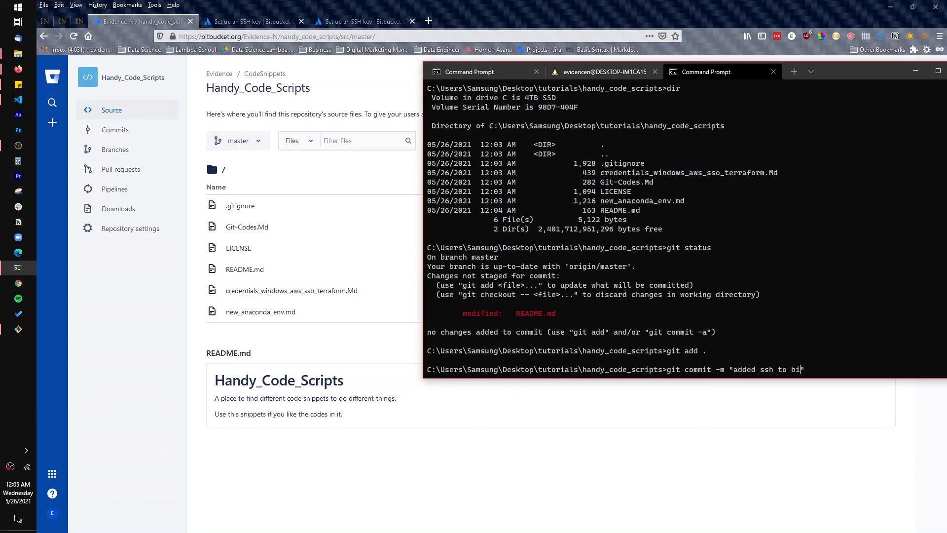
key(Return)
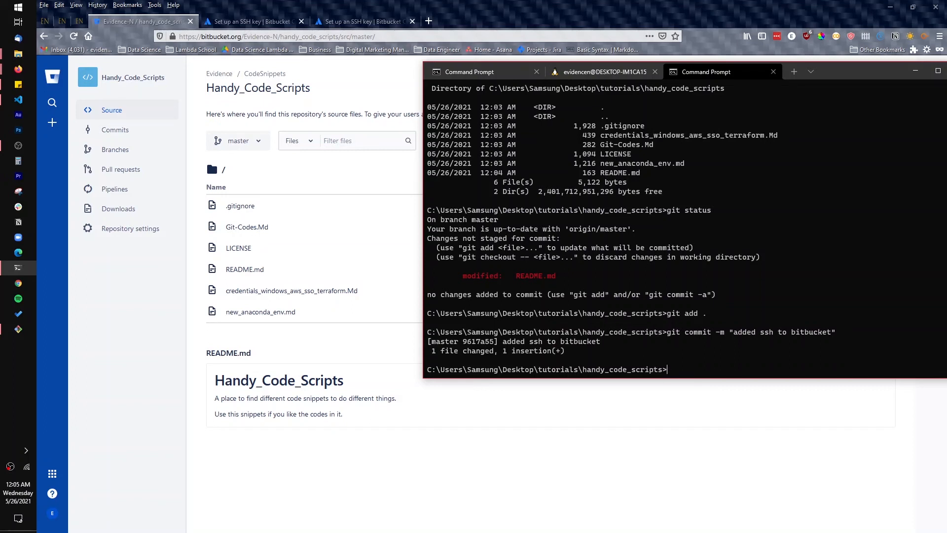
Push the commit with "git push -u origin master" and enter the SSH key's passphrase
text(git push -u origin master)
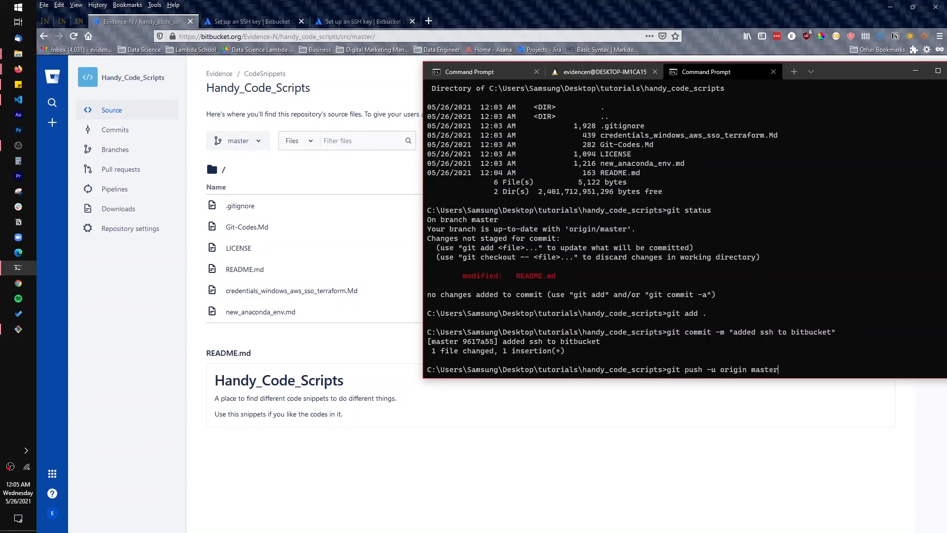
key(Return)
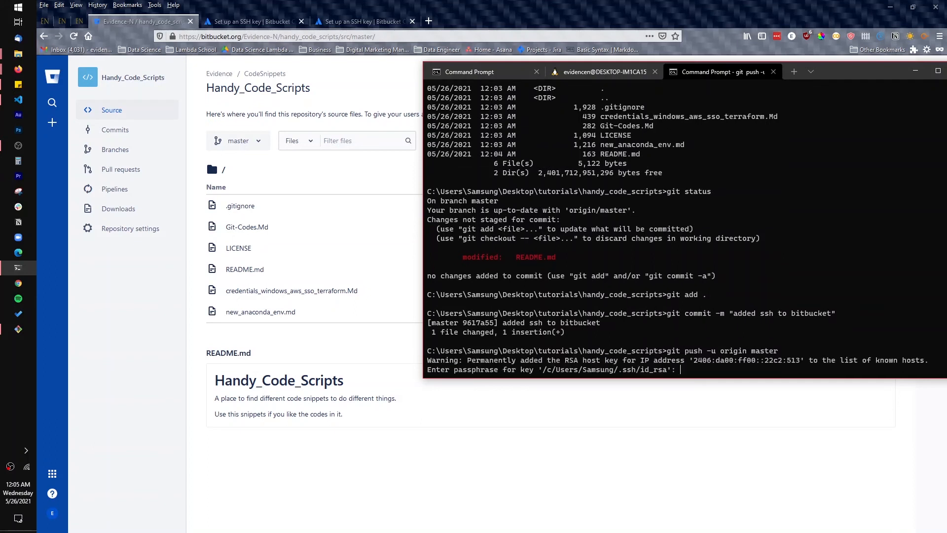
key(Return)
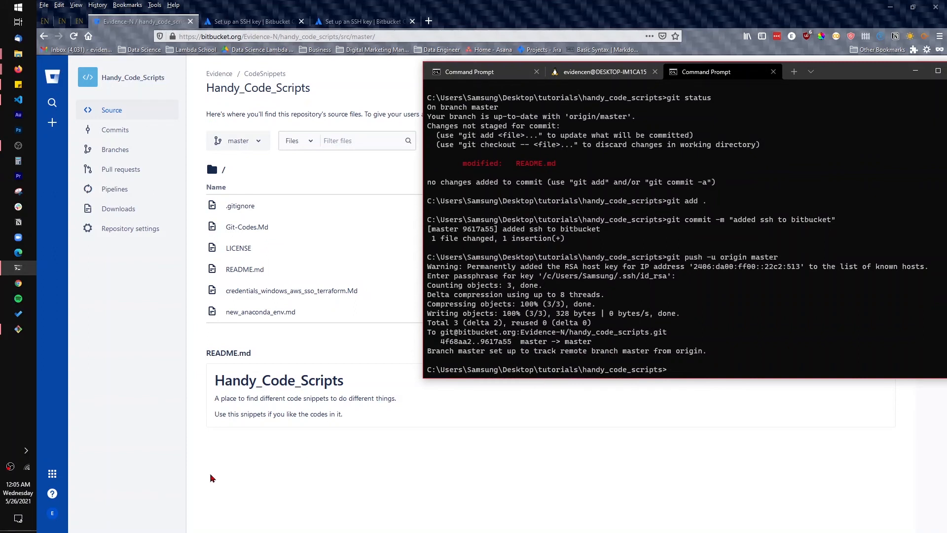
Switch to Bitbucket in the browser, reload the Handy_Code_Scripts repository page, and check the README's last line
click(255, 467)
click(275, 436)
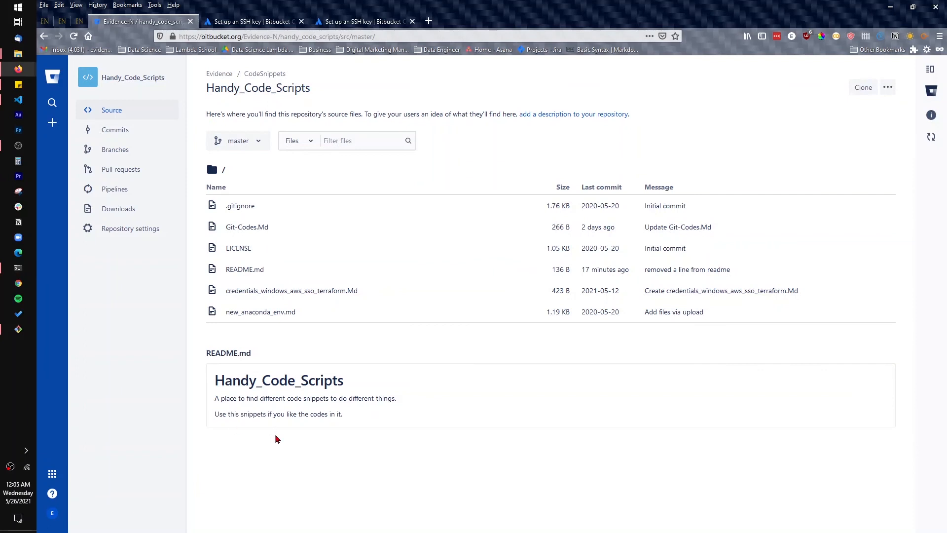
click(73, 36)
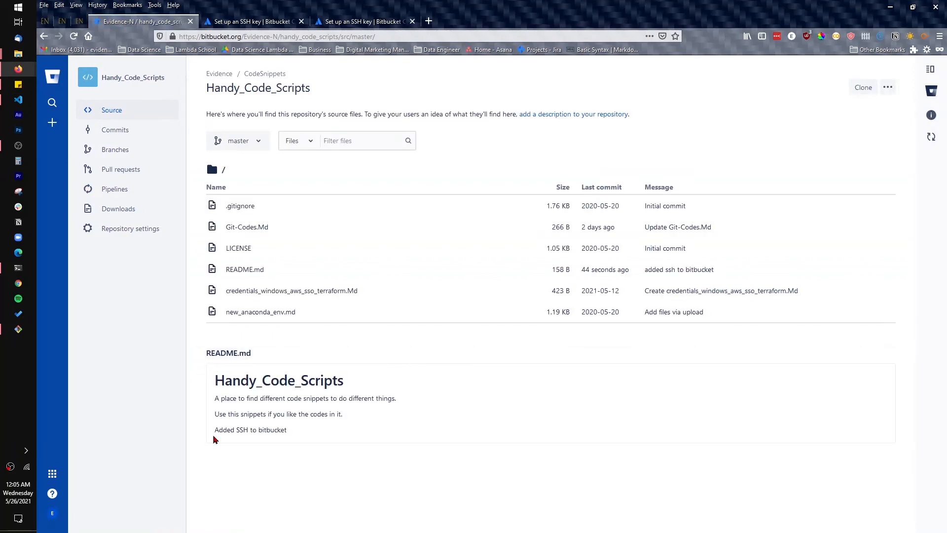
drag(212, 432, 306, 439)
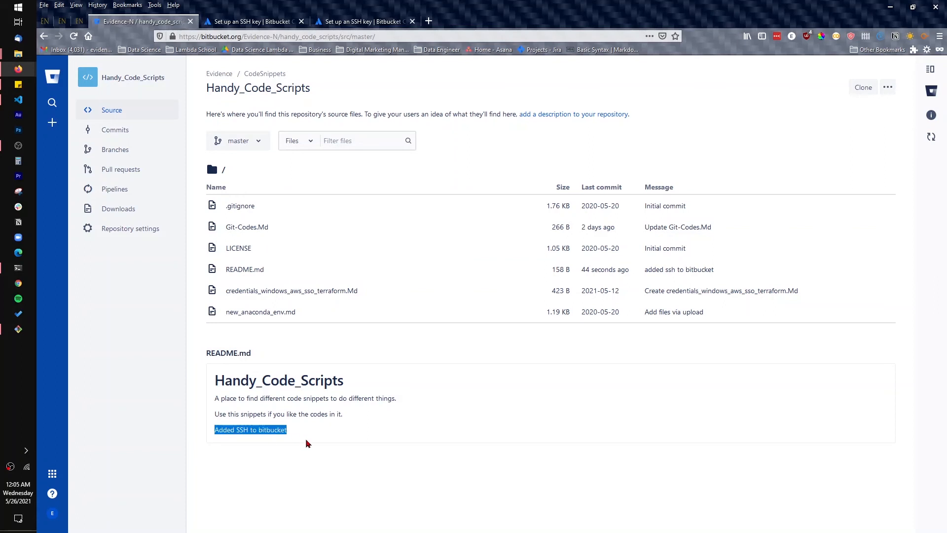
click(389, 439)
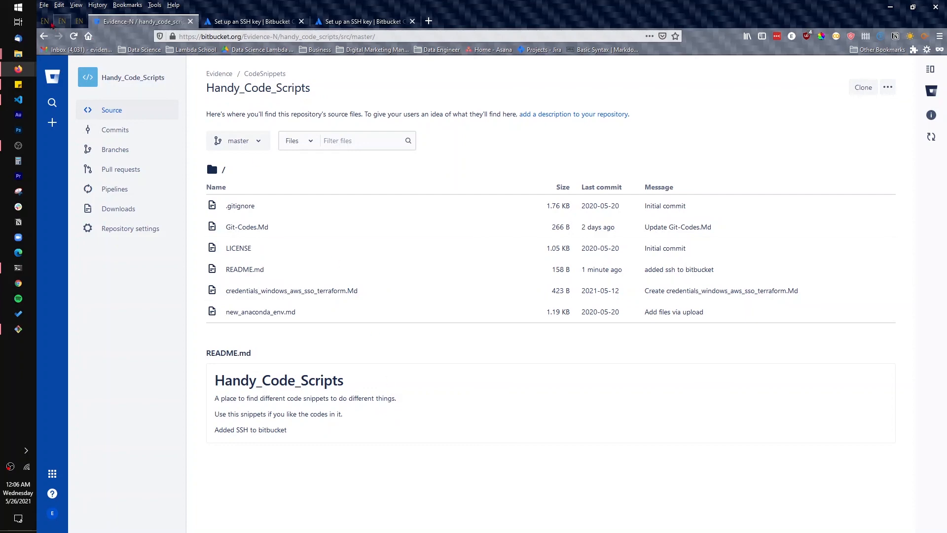
Open the data science blog's home page and look through its tutorial posts
click(45, 21)
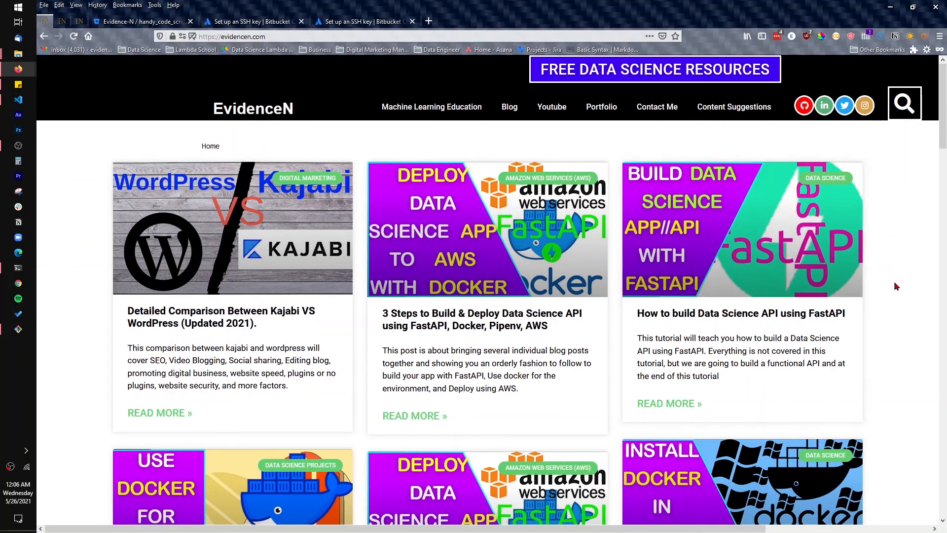
scroll(895, 285, down, 10)
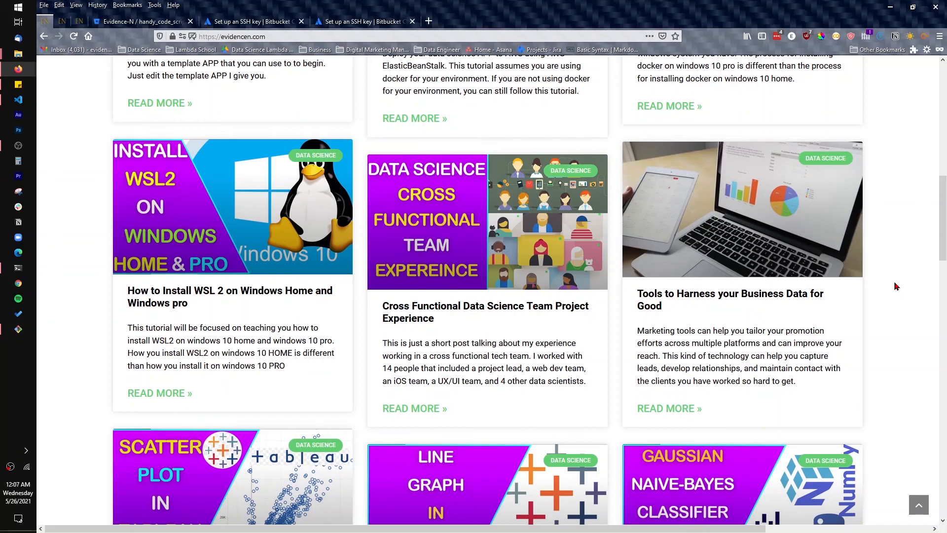
scroll(897, 287, up, 10)
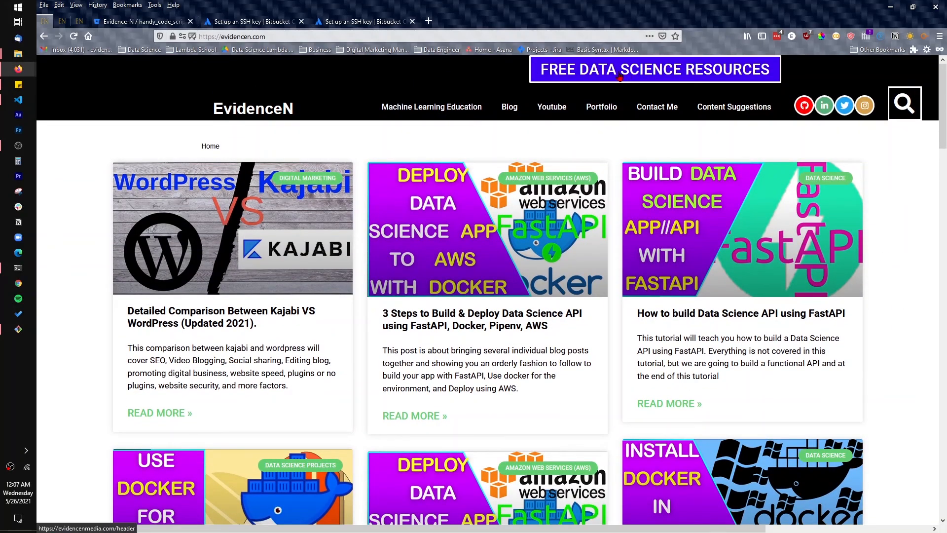
Open the FREE Data Science Resources sign-up page and review the list of offered resources
click(62, 21)
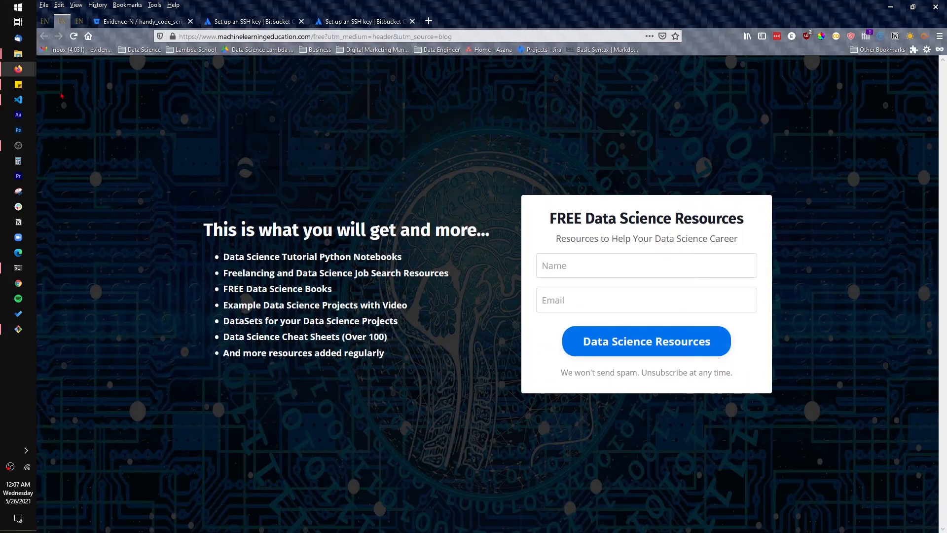
drag(210, 228, 389, 339)
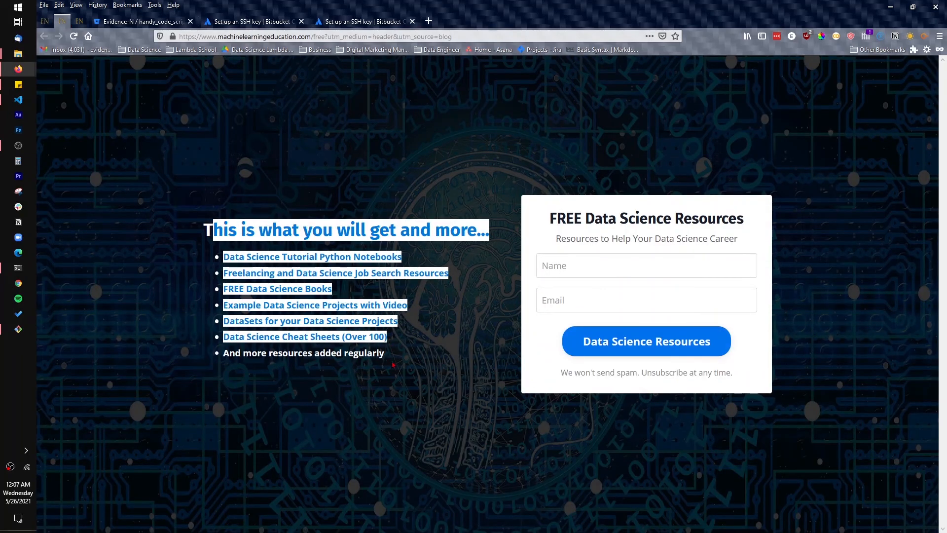
drag(393, 363, 317, 231)
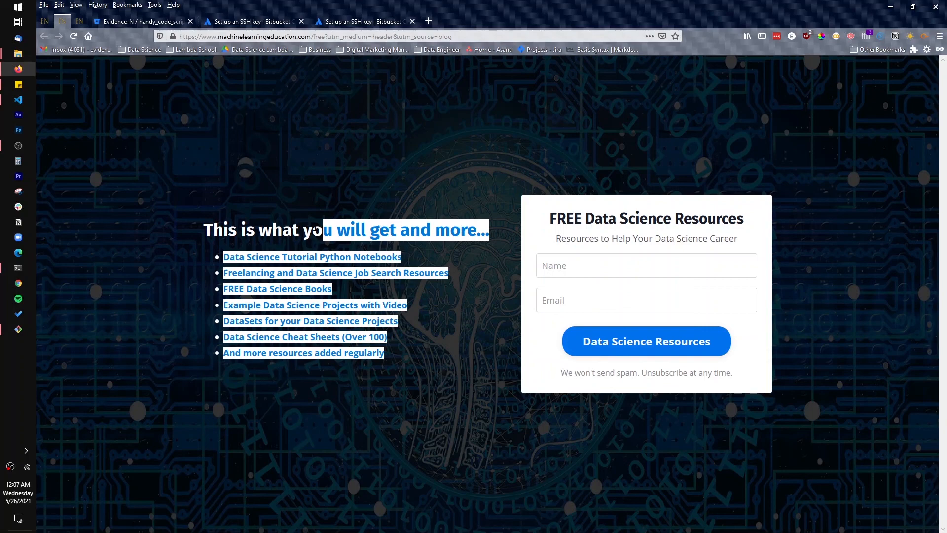
drag(282, 229, 334, 306)
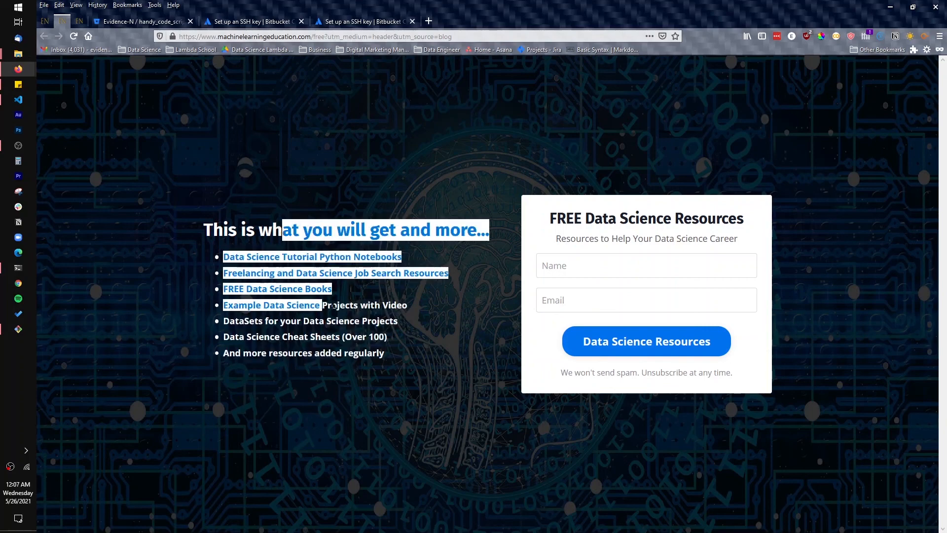
click(359, 307)
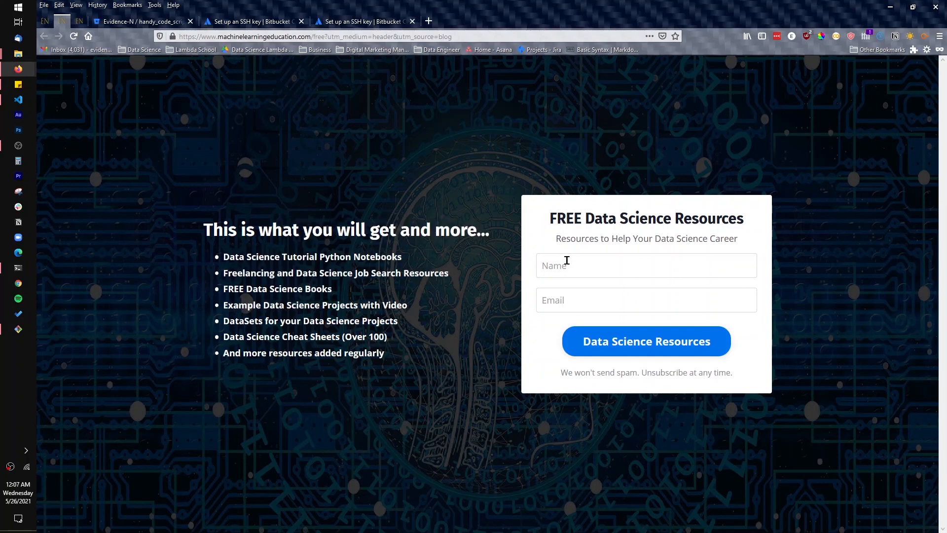
Examine the name and email fields of the FREE Data Science Resources sign-up form
click(556, 297)
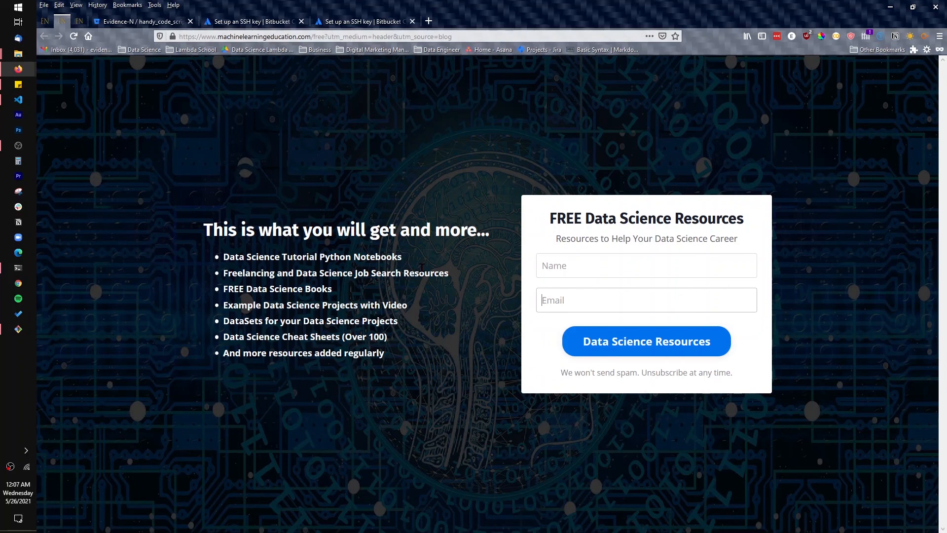
click(85, 20)
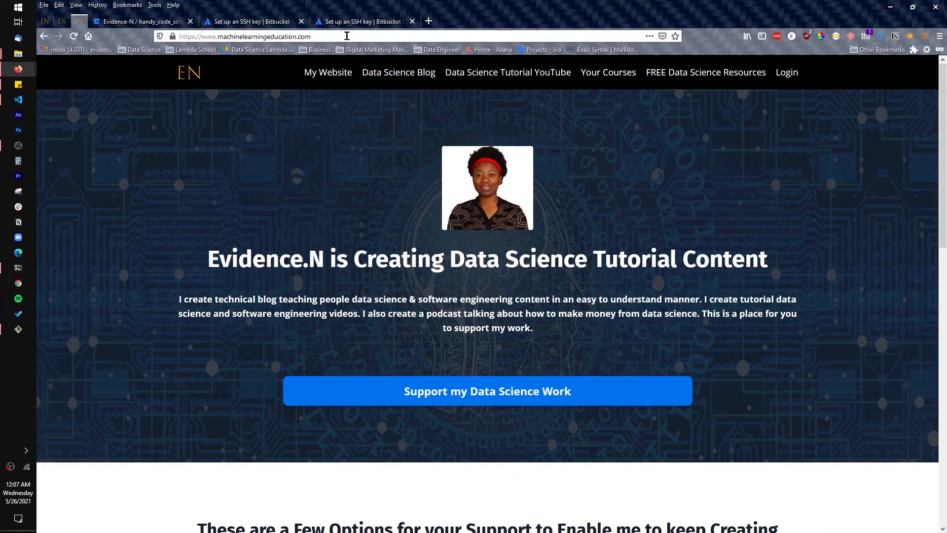
key(ctrl+shift+Tab)
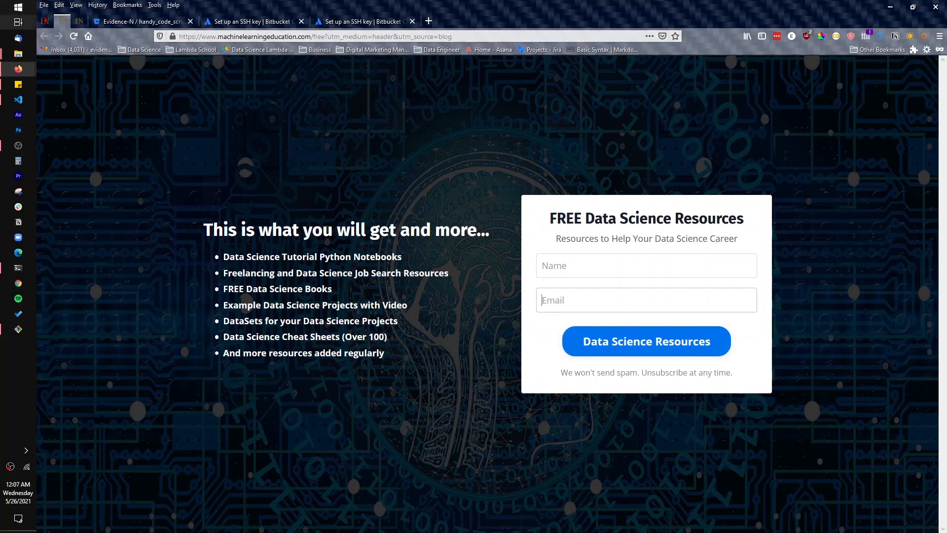
Open the machinelearningeducation.com home page and review its monthly subscription and one-time payment options for supporting the creator's work
click(78, 21)
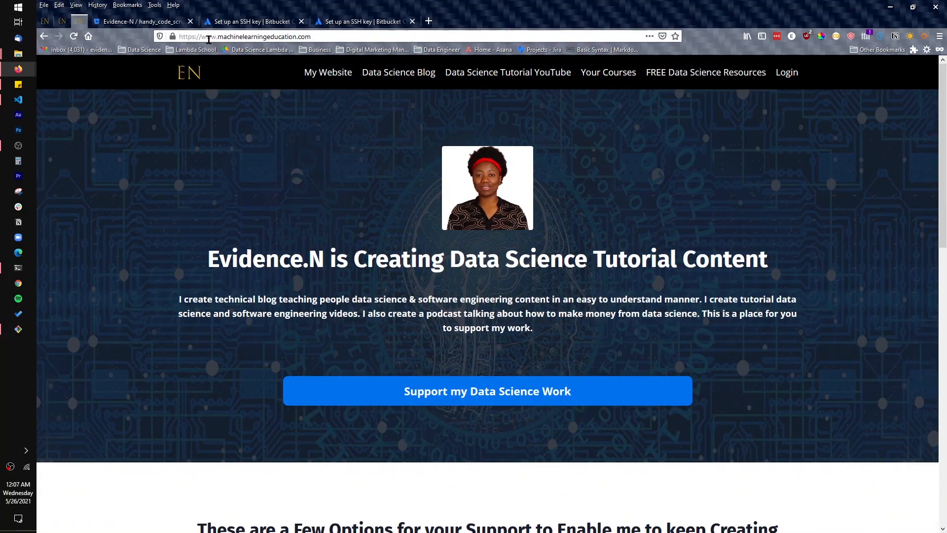
scroll(769, 299, down, 10)
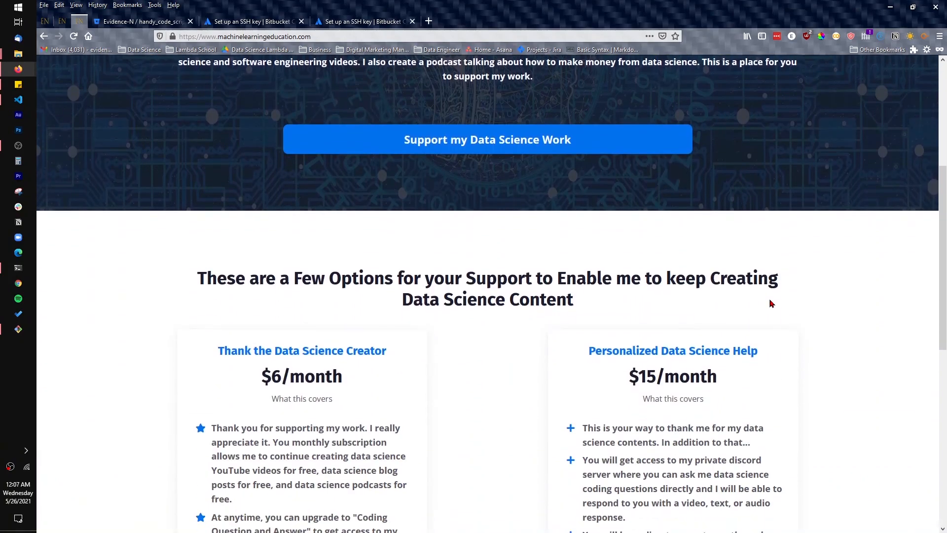
scroll(765, 304, down, 1)
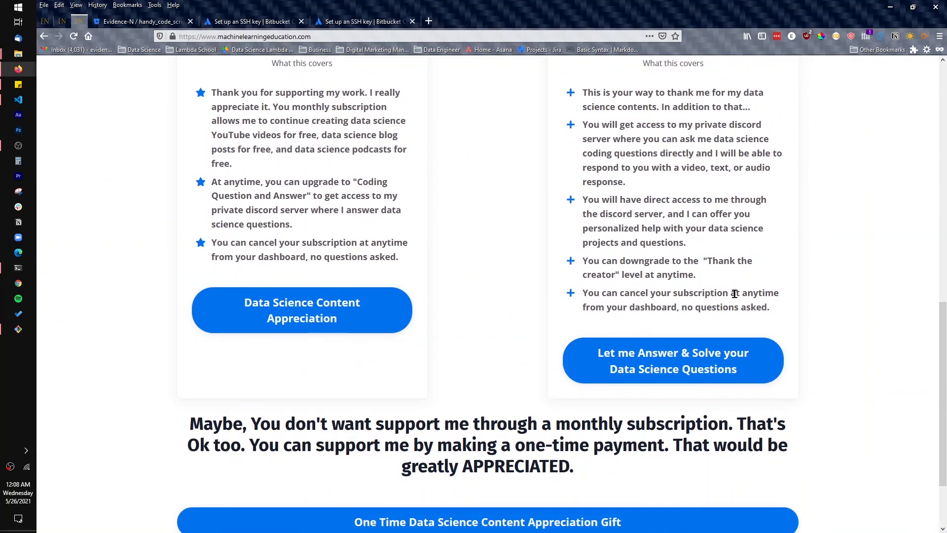
scroll(592, 293, down, 2)
scroll(555, 281, up, 6)
scroll(553, 279, up, 7)
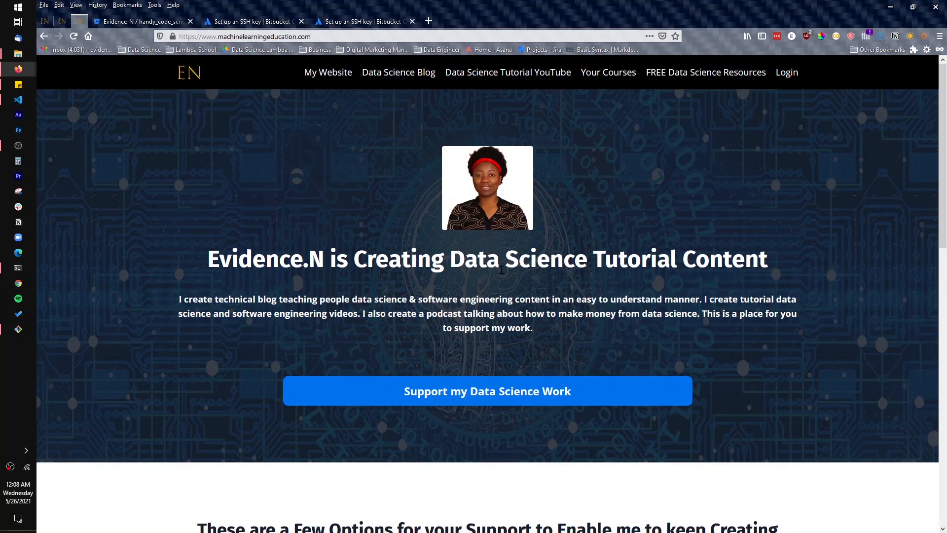
scroll(718, 298, down, 4)
scroll(709, 300, up, 5)
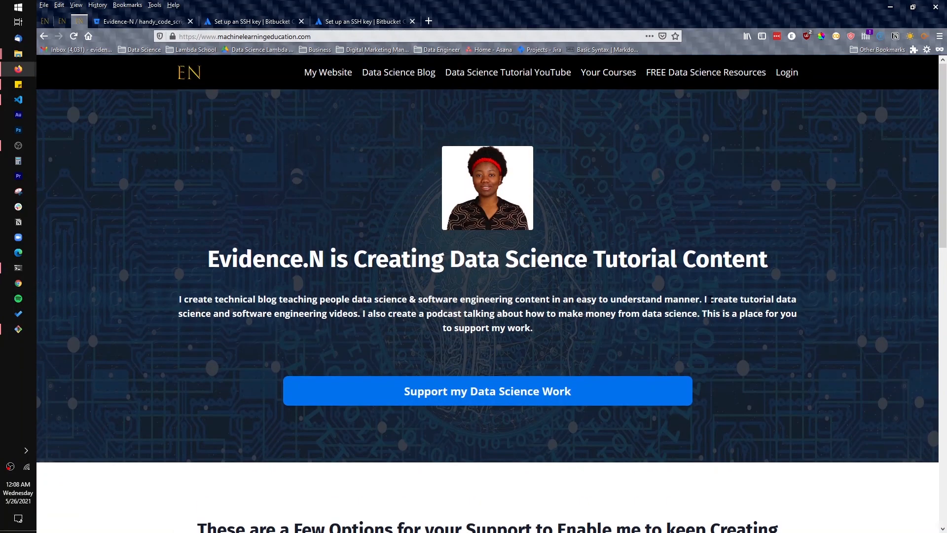